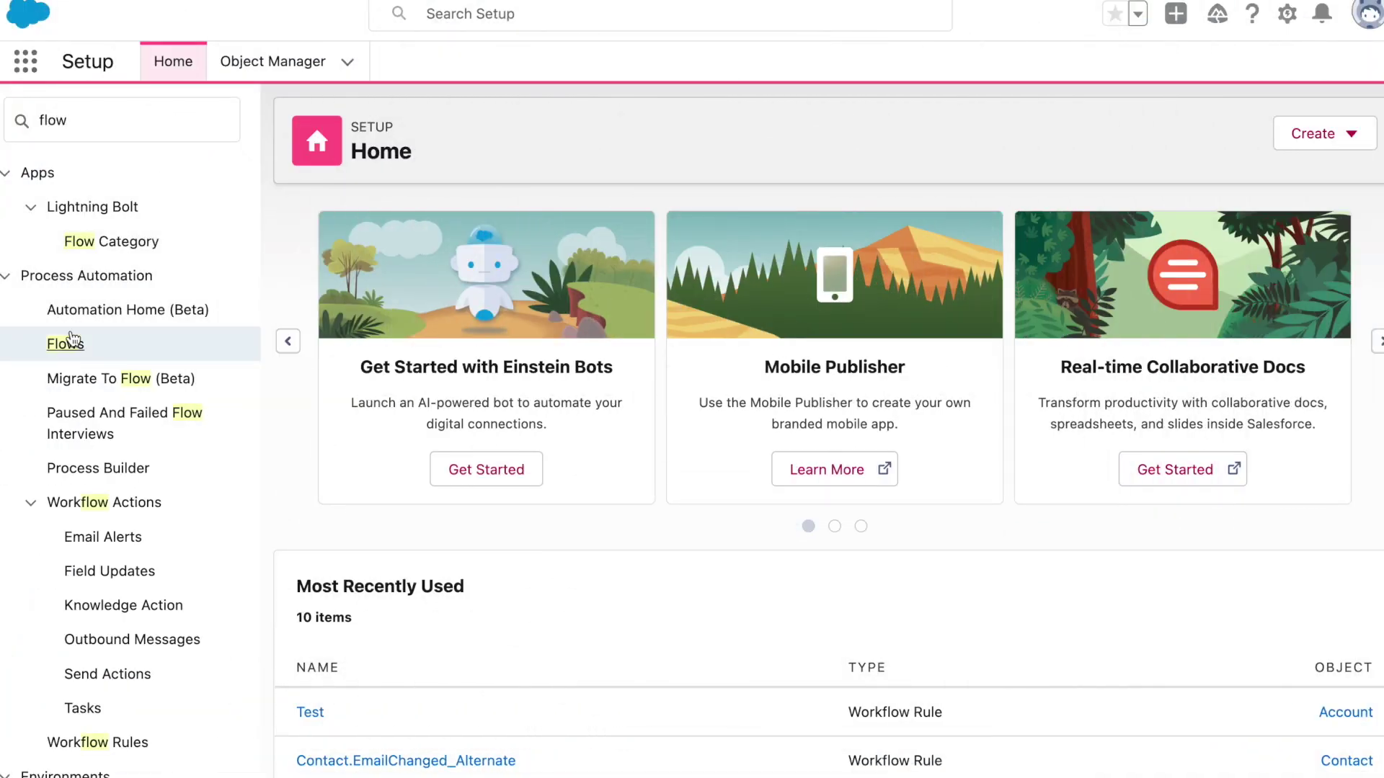
Step: Go to the Flows list and choose Record-Triggered Flow as the new flow's type
left_click(73, 339)
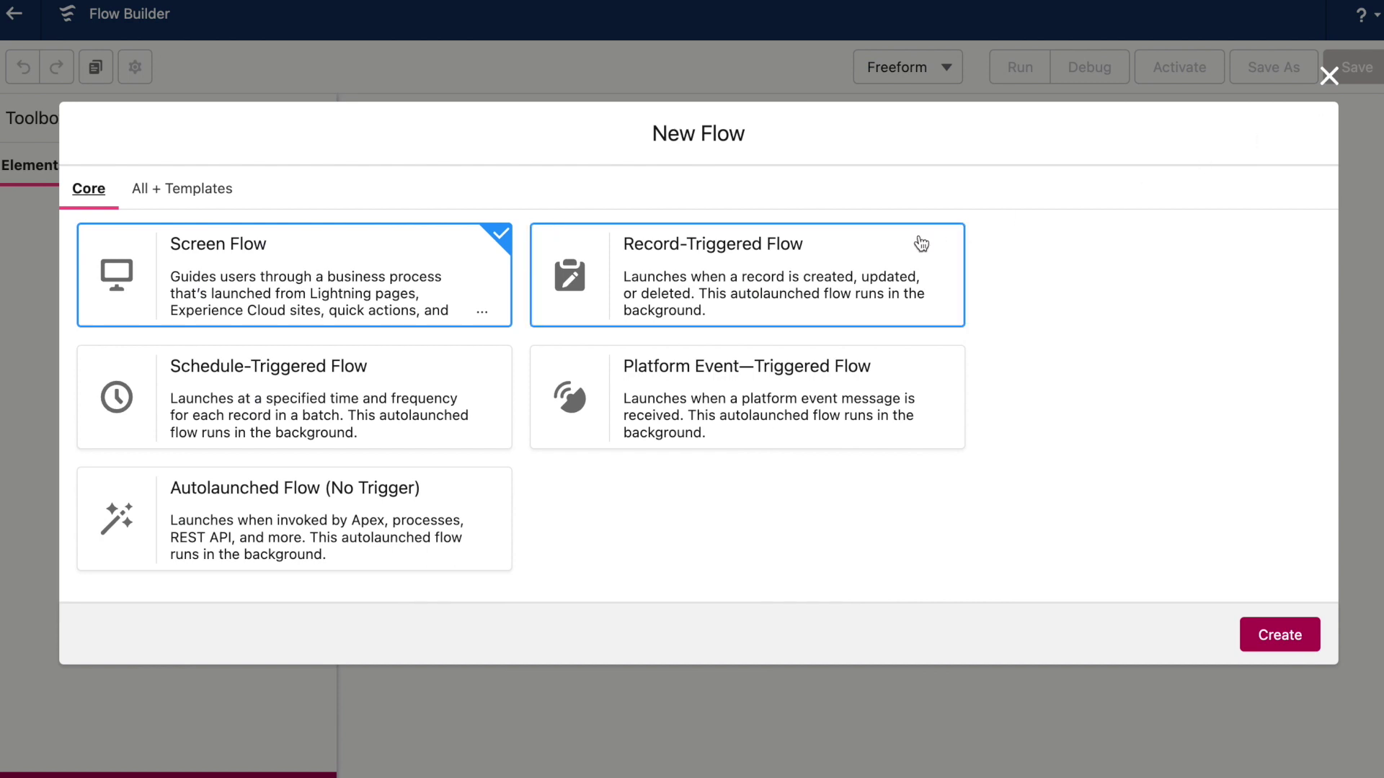
left_click(910, 243)
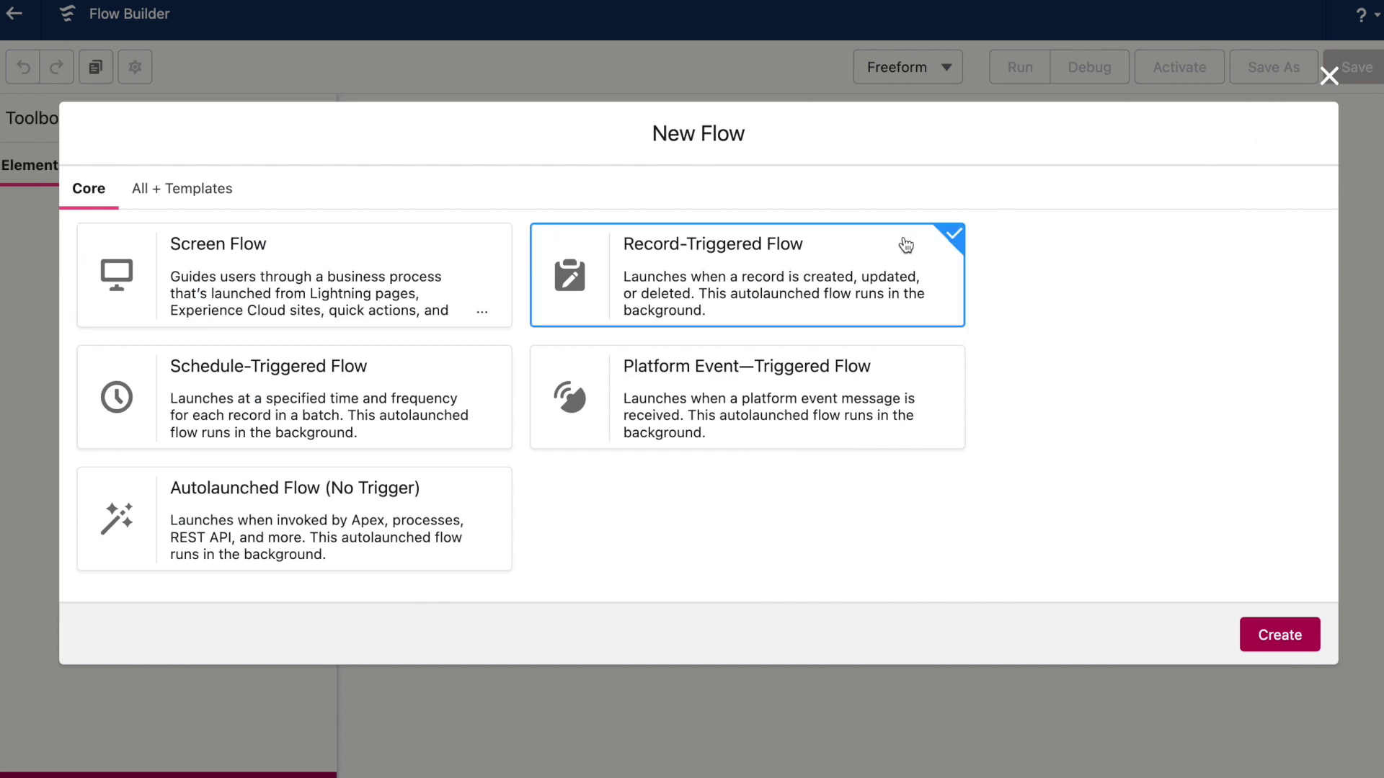
Step: Create the record-triggered flow and set its Configure Start object to Account
left_click(1294, 636)
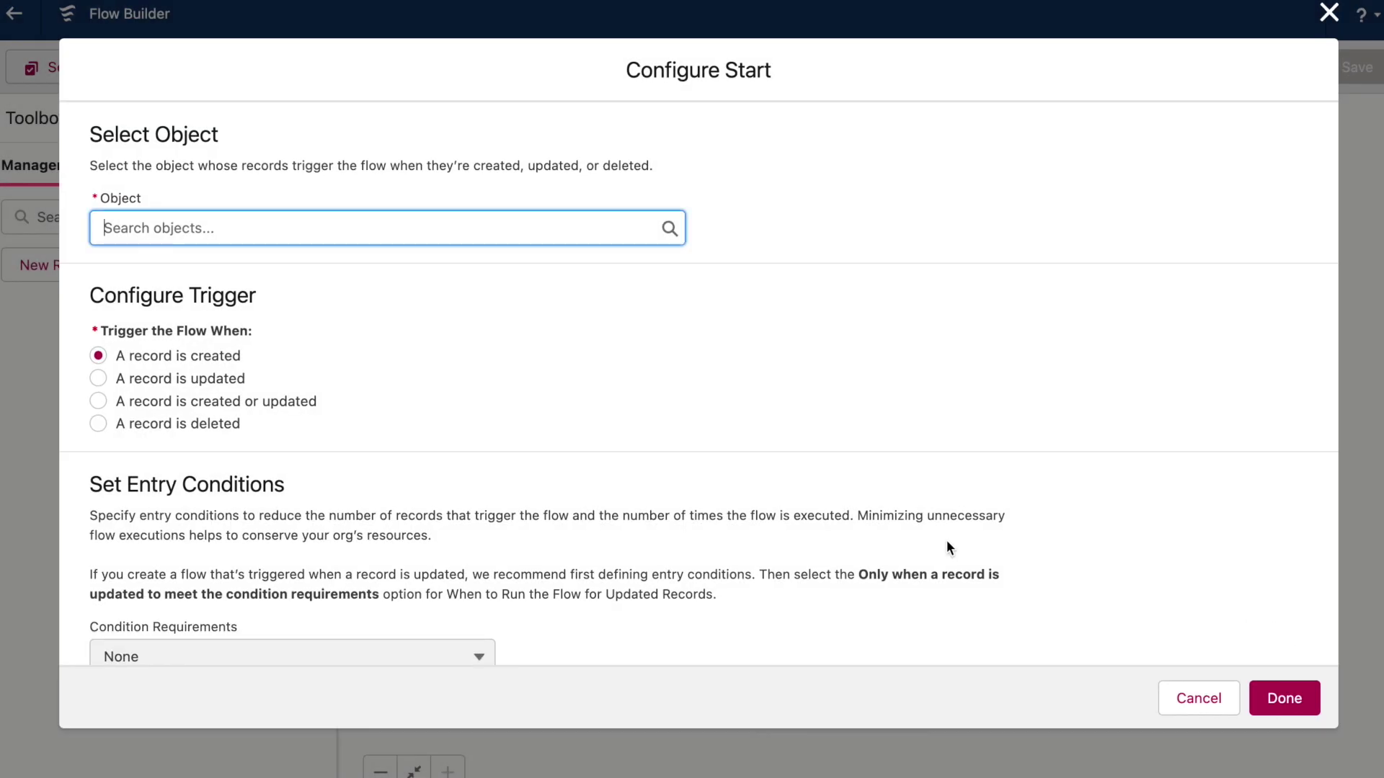
type("Account")
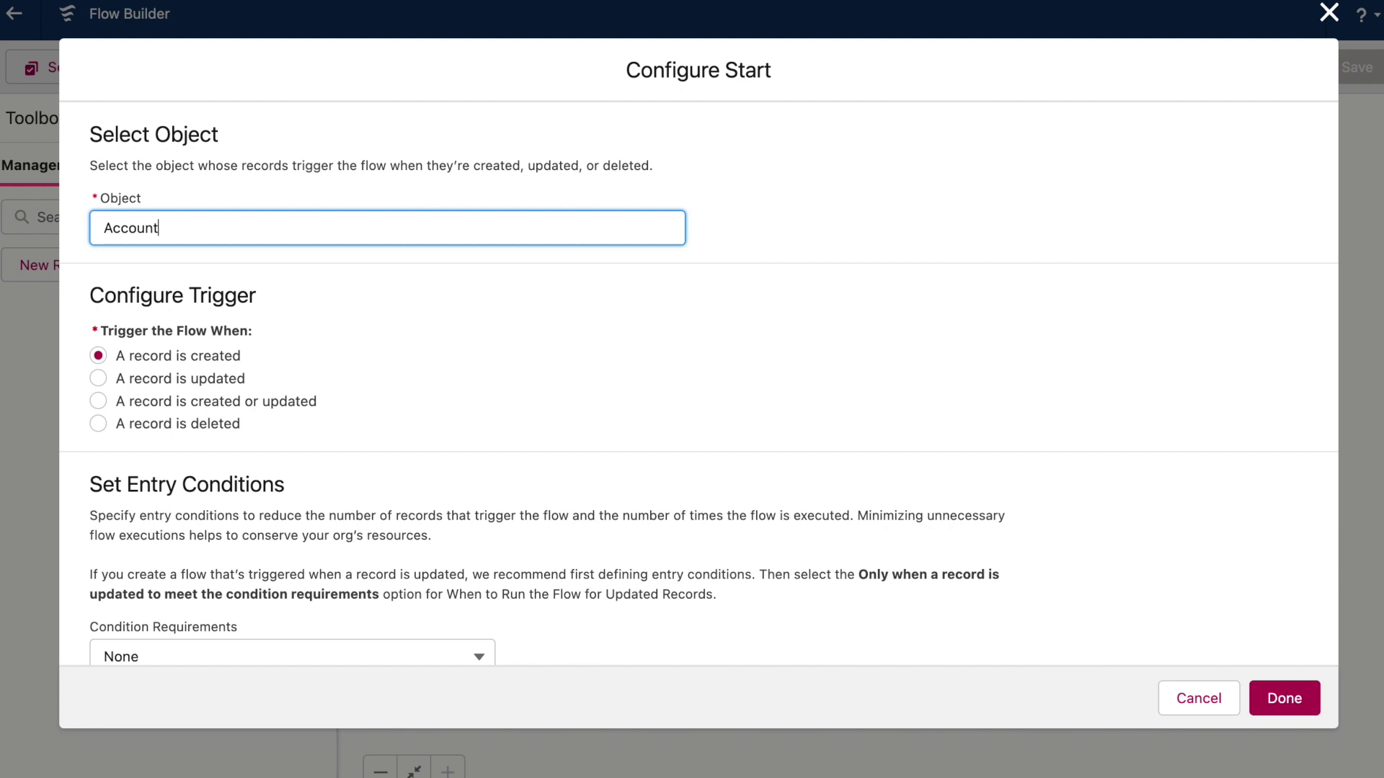
scroll(499, 361, "down", 5)
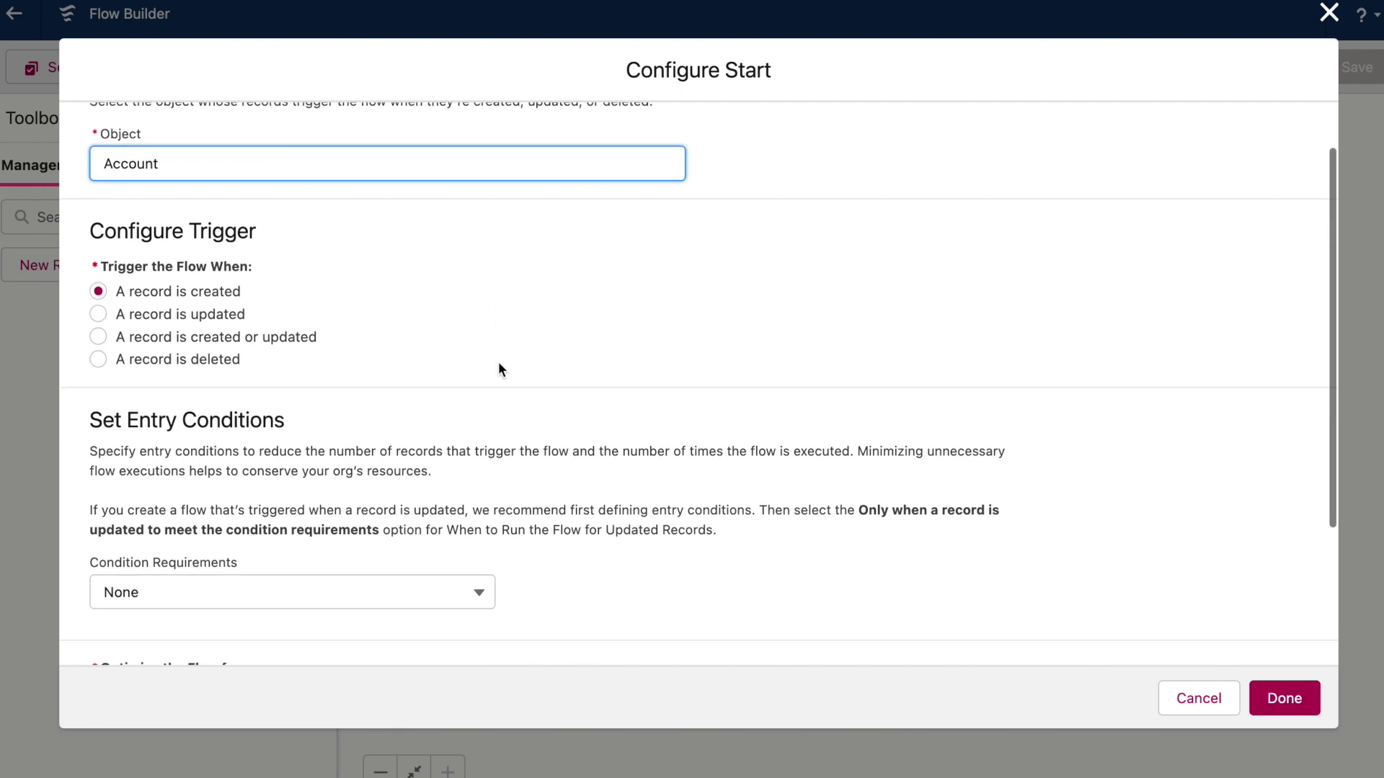
left_click(465, 393)
left_click(400, 465)
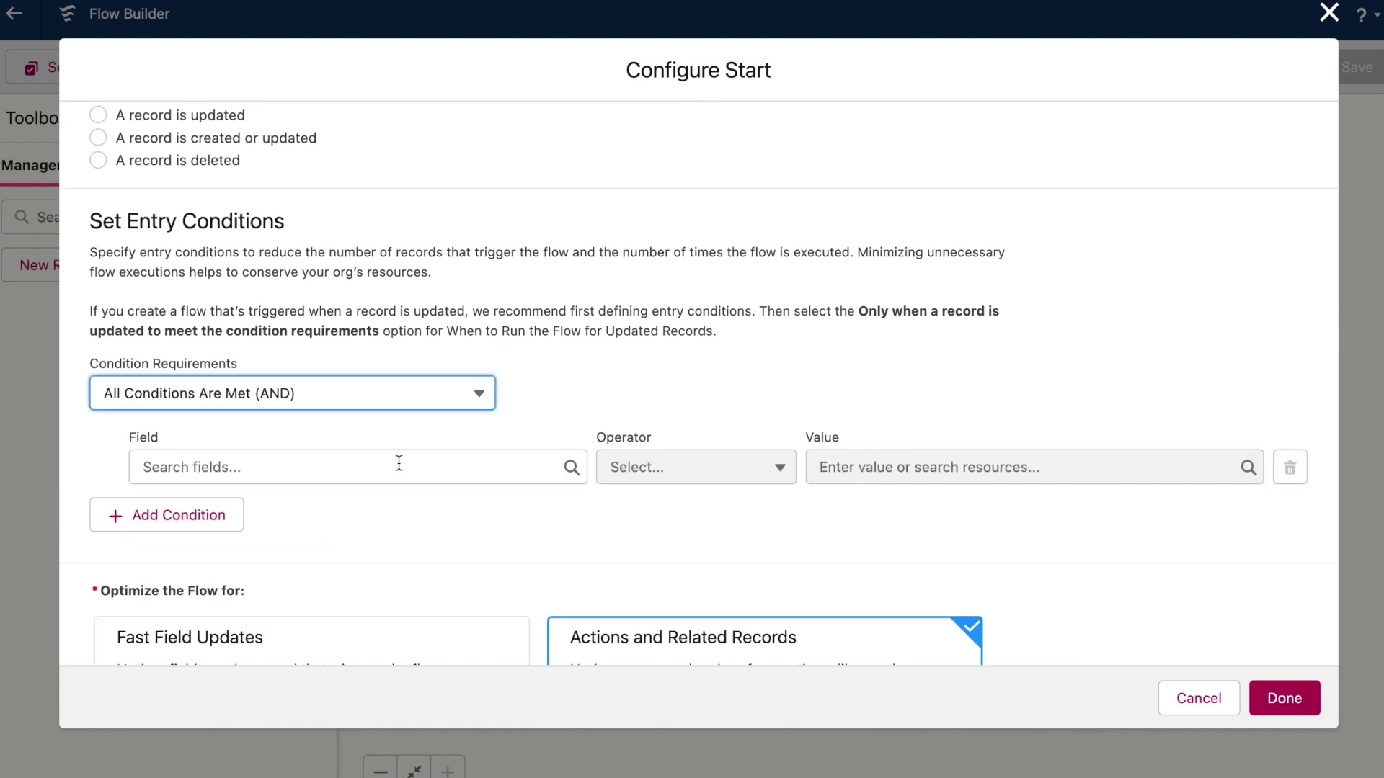
left_click(399, 466)
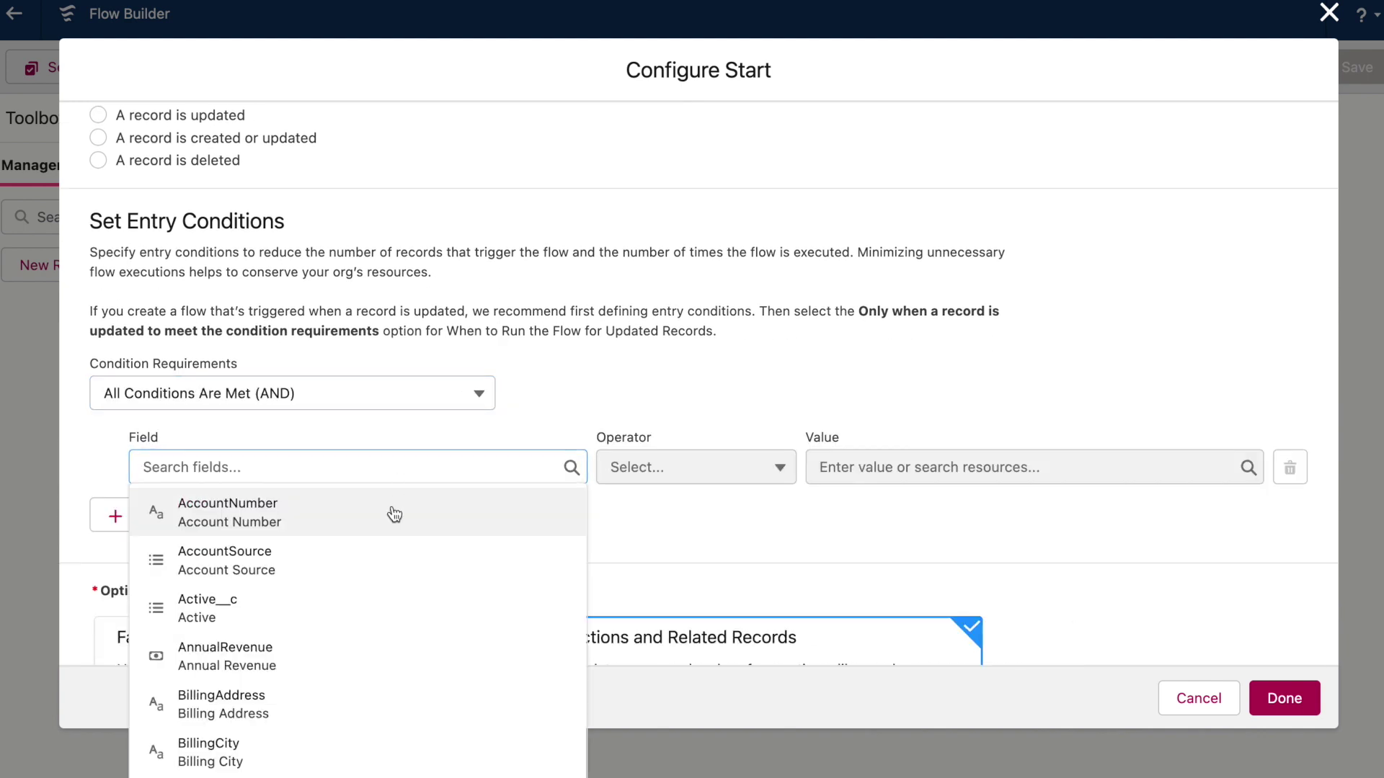
left_click(394, 514)
left_click(928, 470)
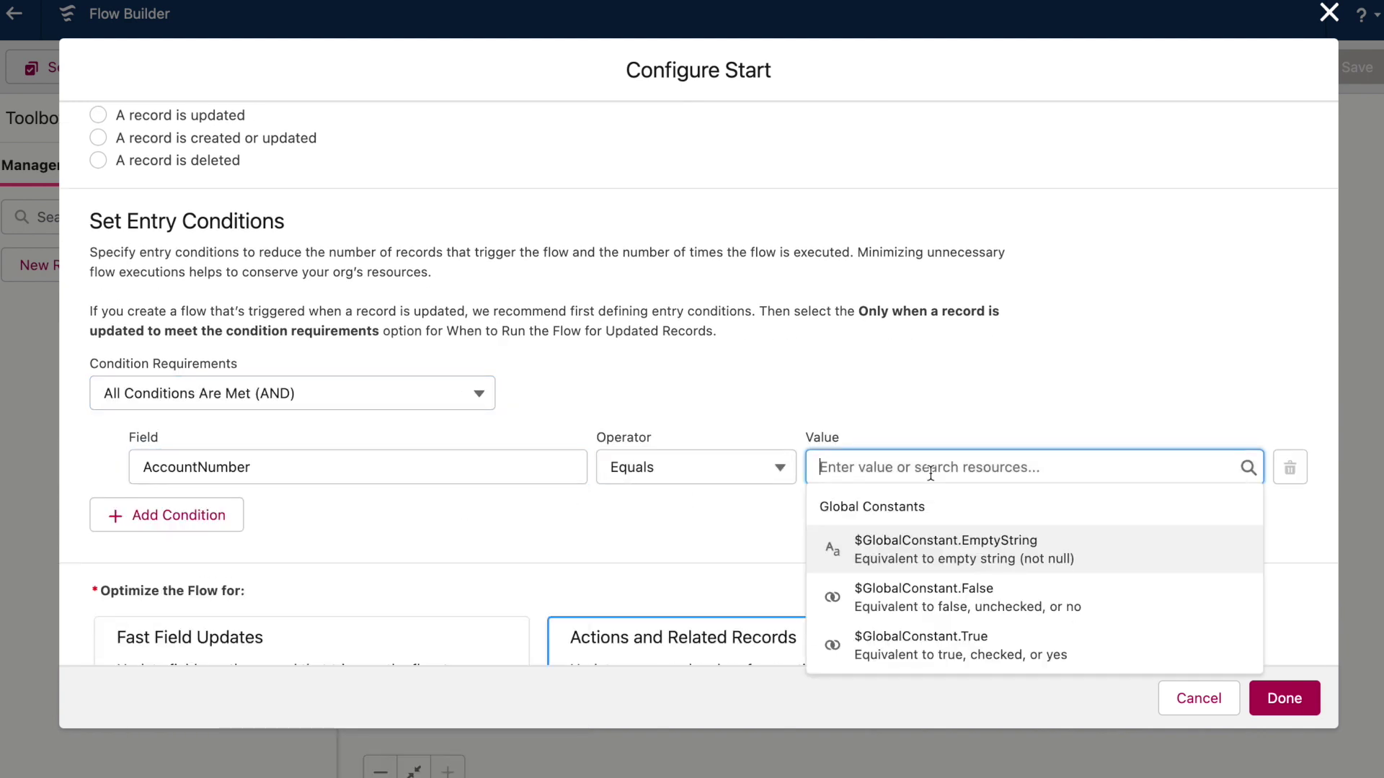
left_click(405, 400)
left_click(401, 429)
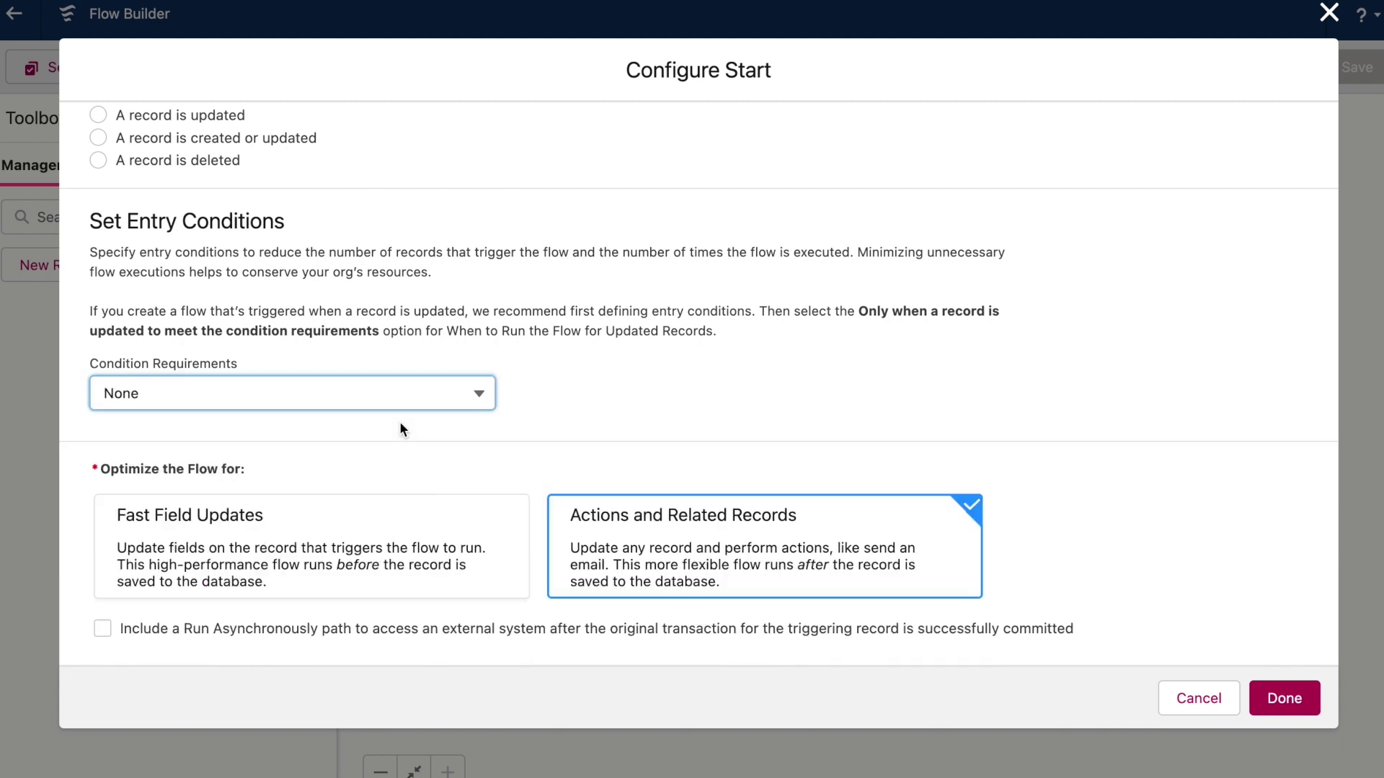
left_click(626, 414)
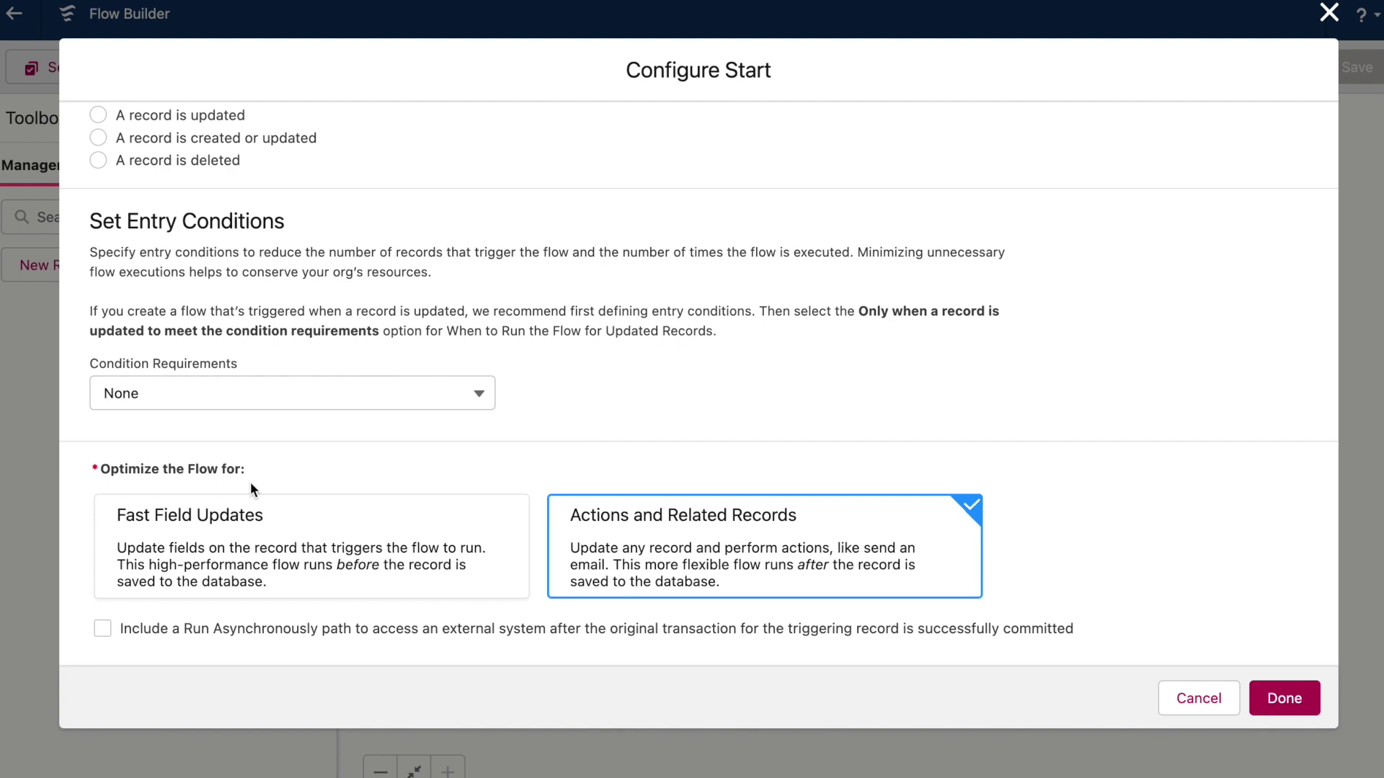
left_click(301, 532)
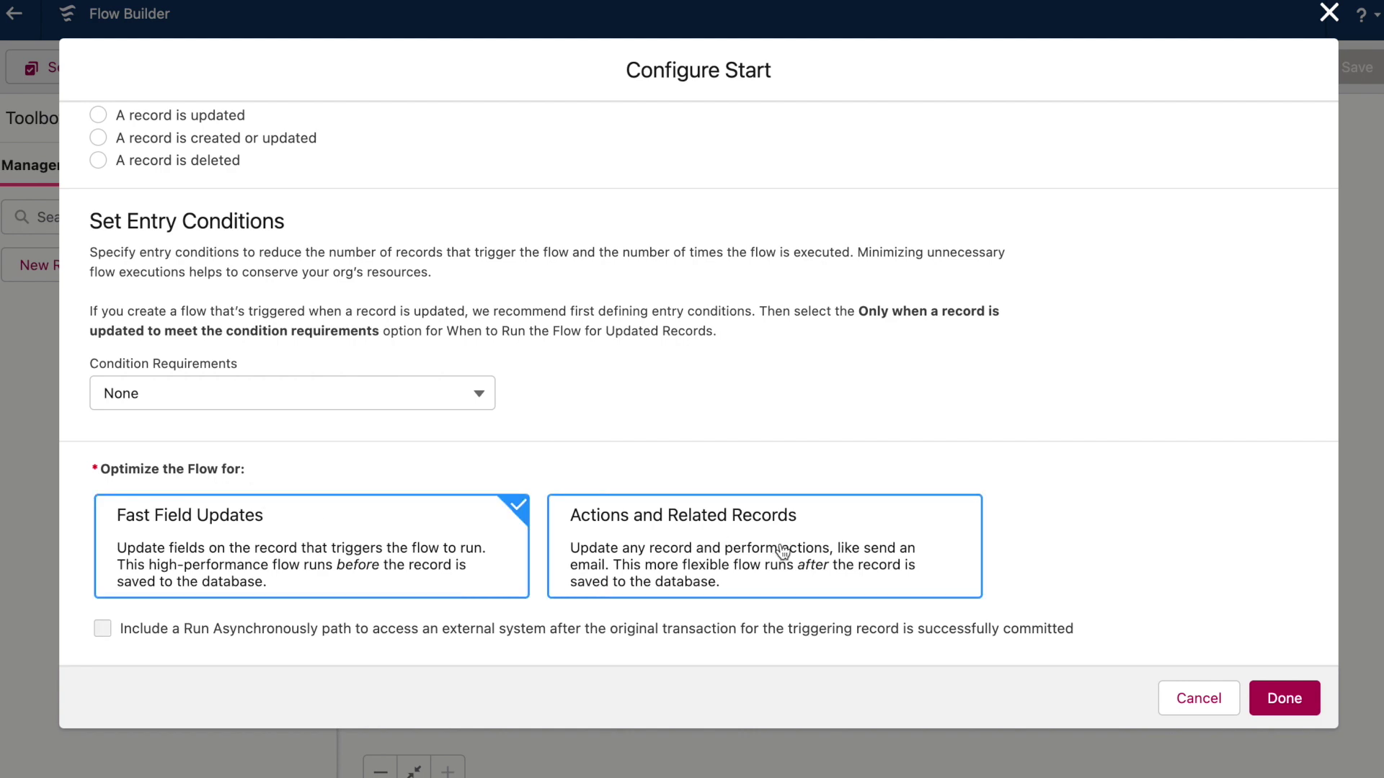
left_click(728, 582)
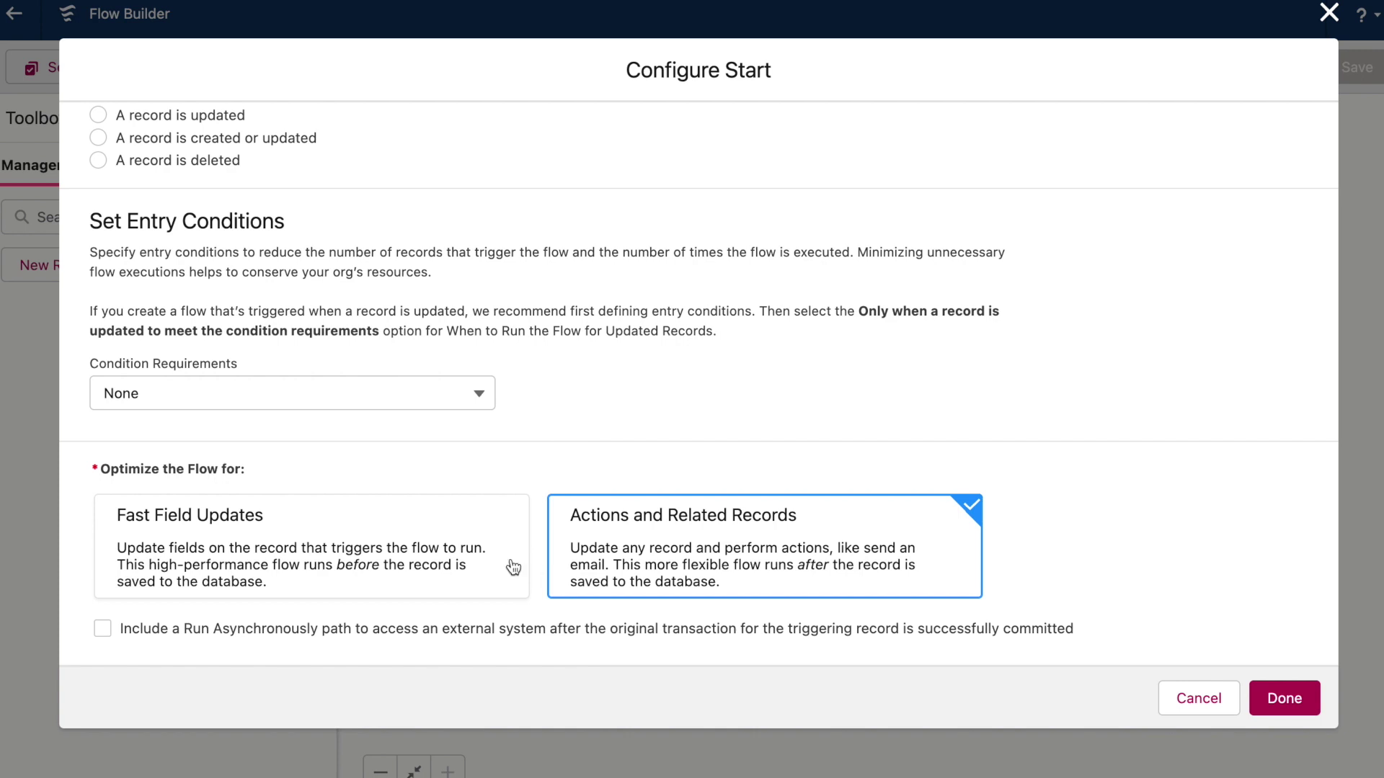
left_click(489, 555)
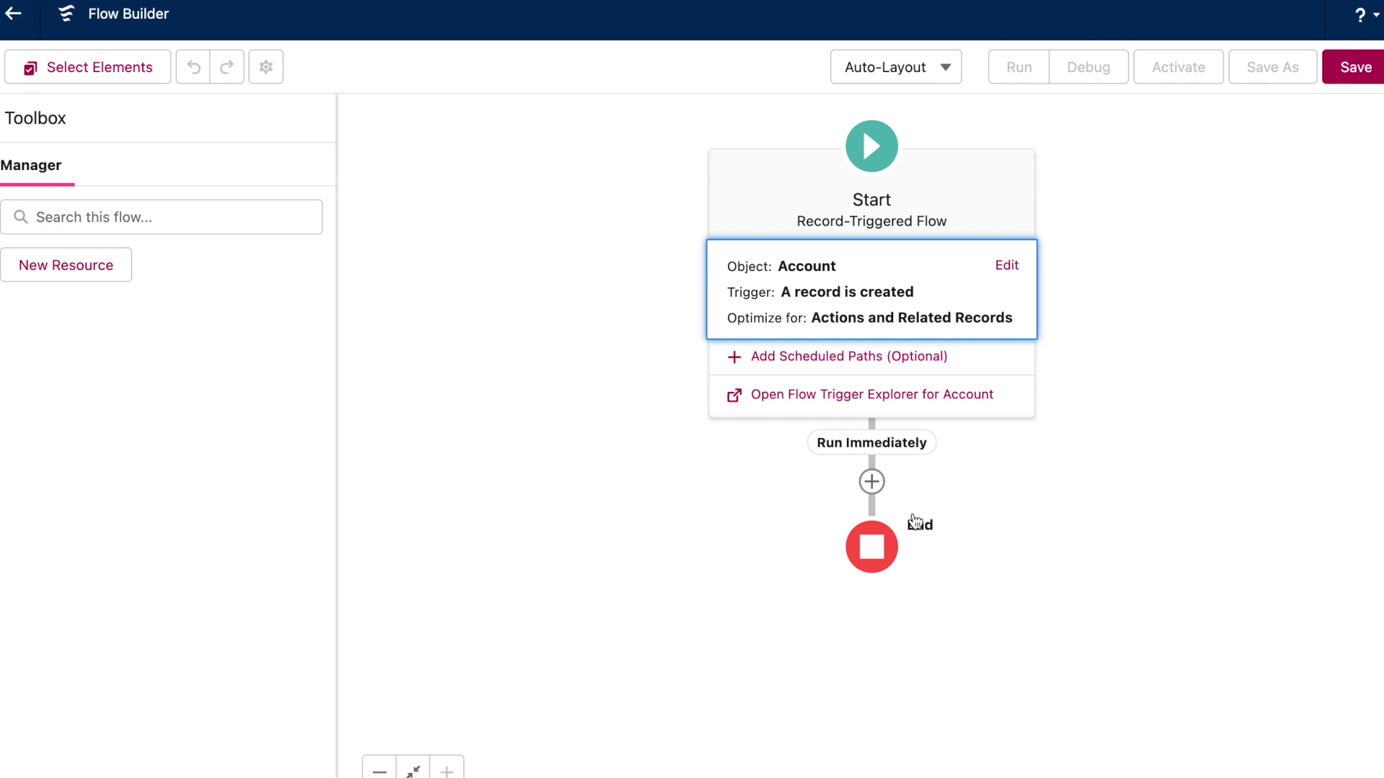
left_click(871, 481)
scroll(875, 443, "down", 8)
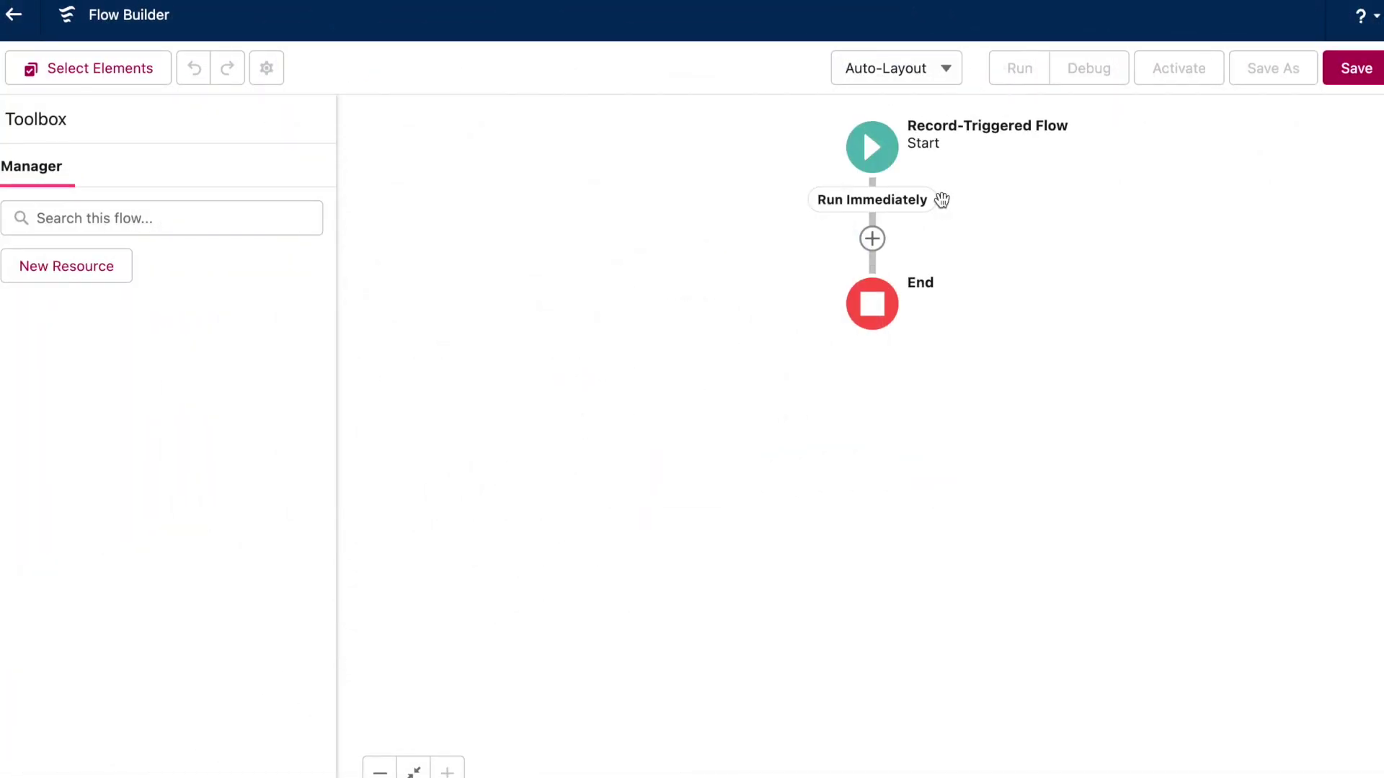
left_click(872, 238)
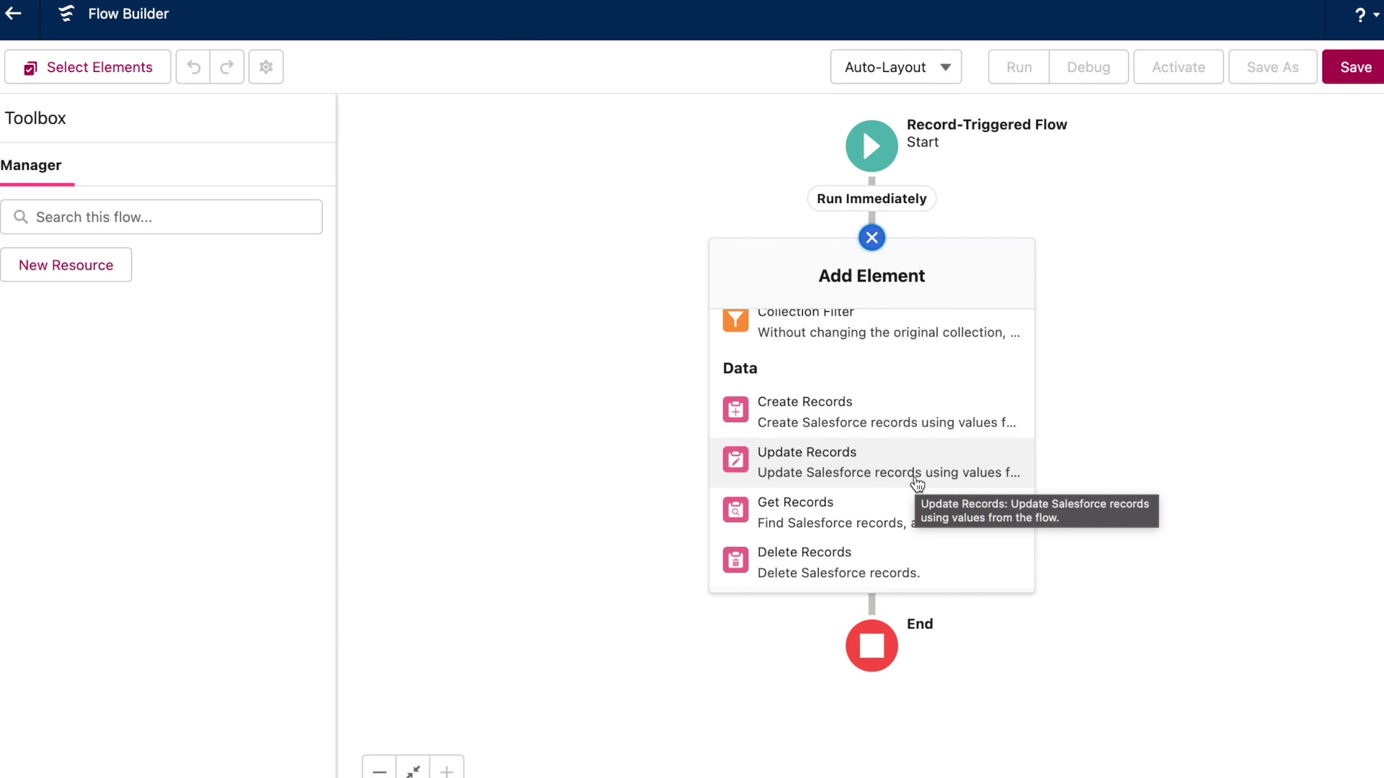
scroll(917, 483, "up", 5)
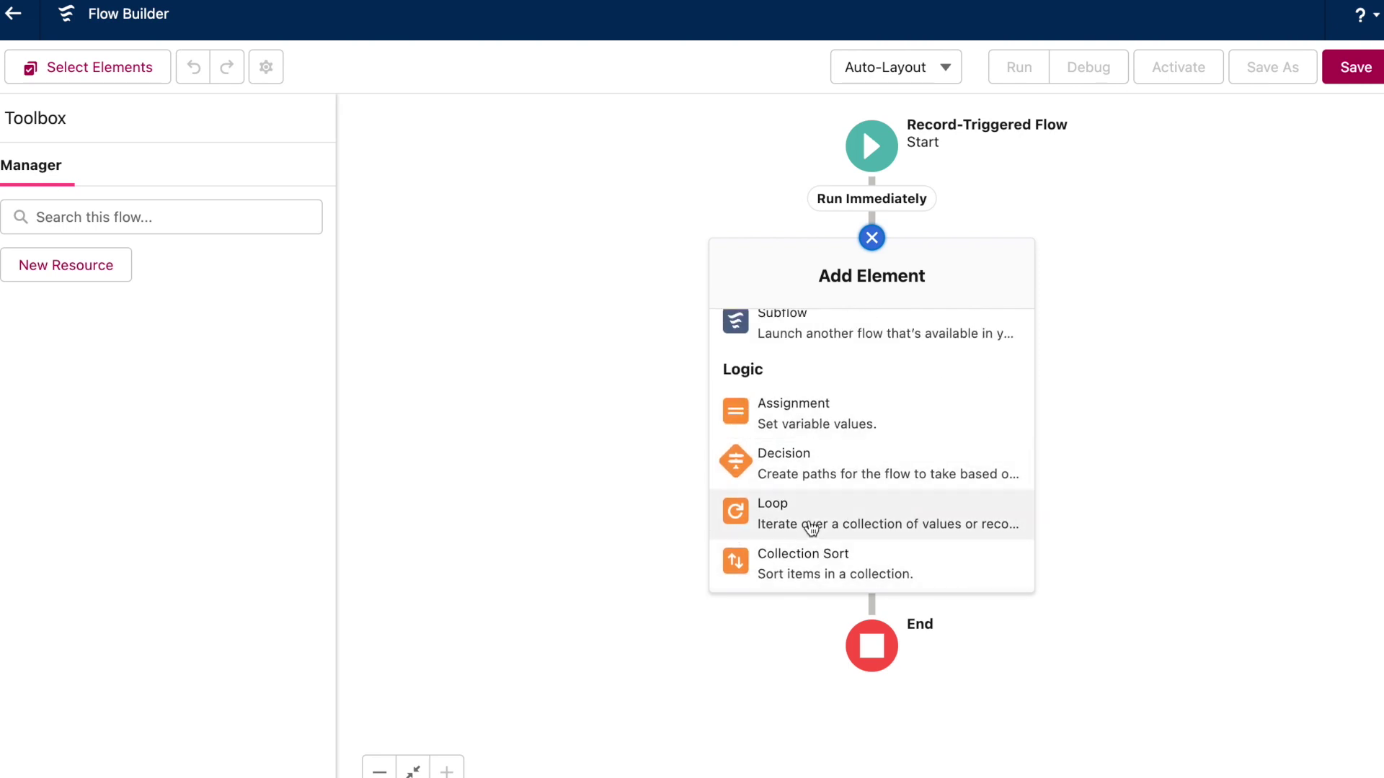
scroll(798, 519, "down", 3)
scroll(803, 526, "up", 2)
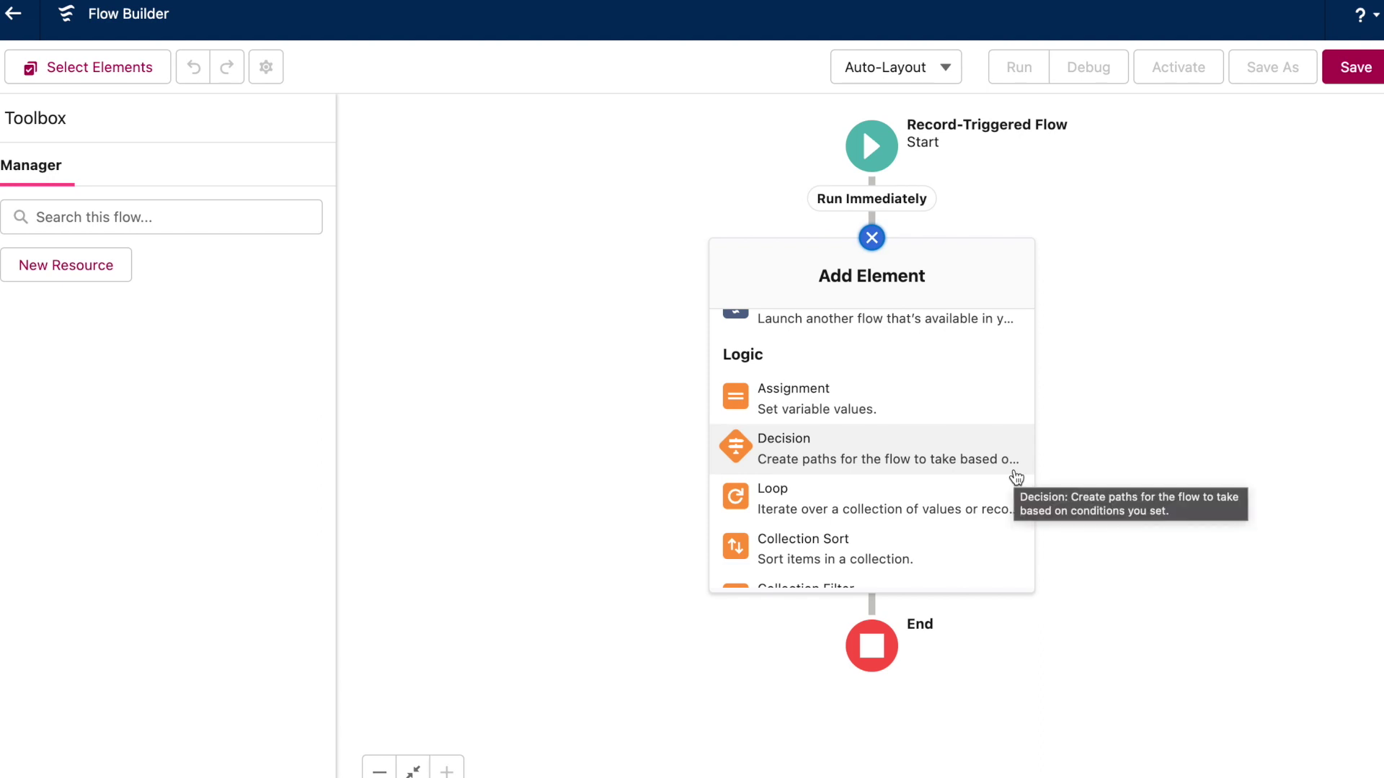
scroll(948, 452, "down", 3)
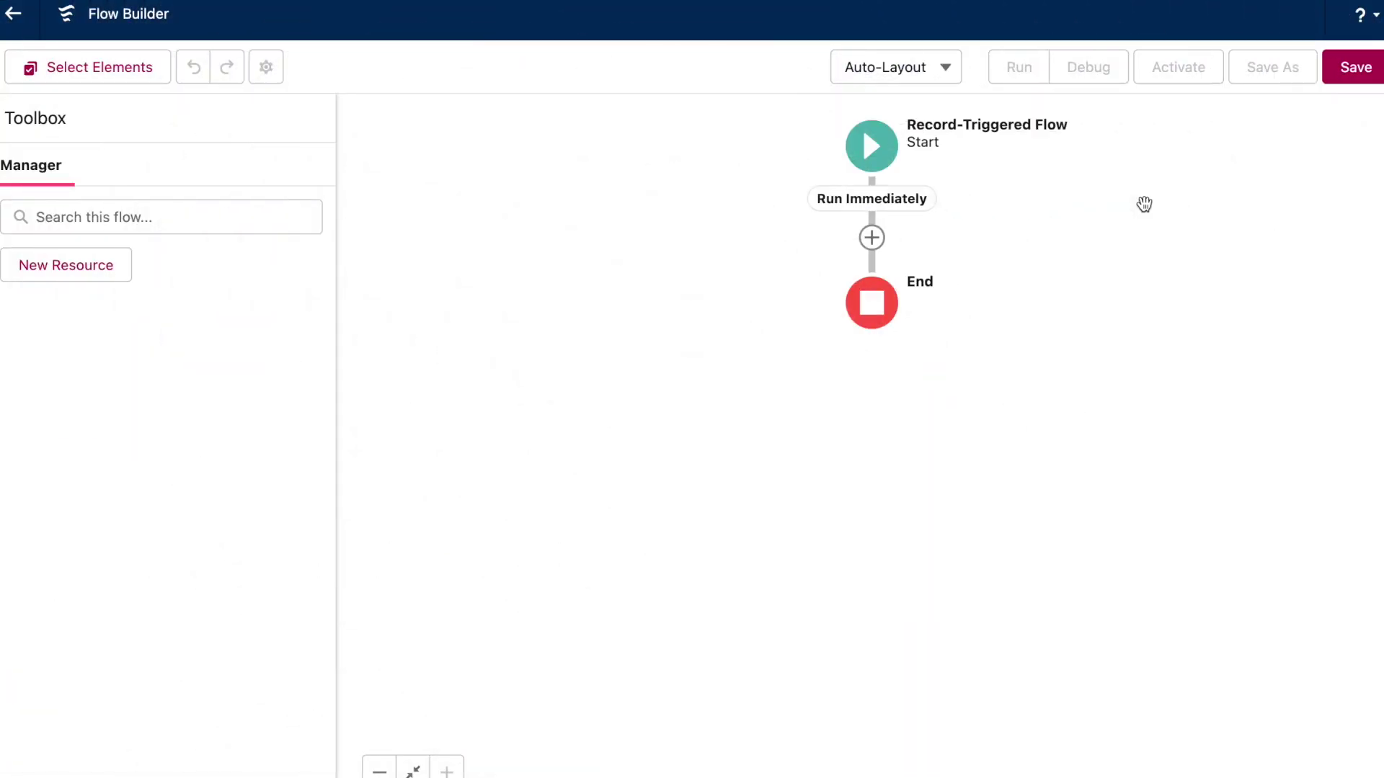
Step: Add a new scheduled path to the flow's Start element
left_click(892, 163)
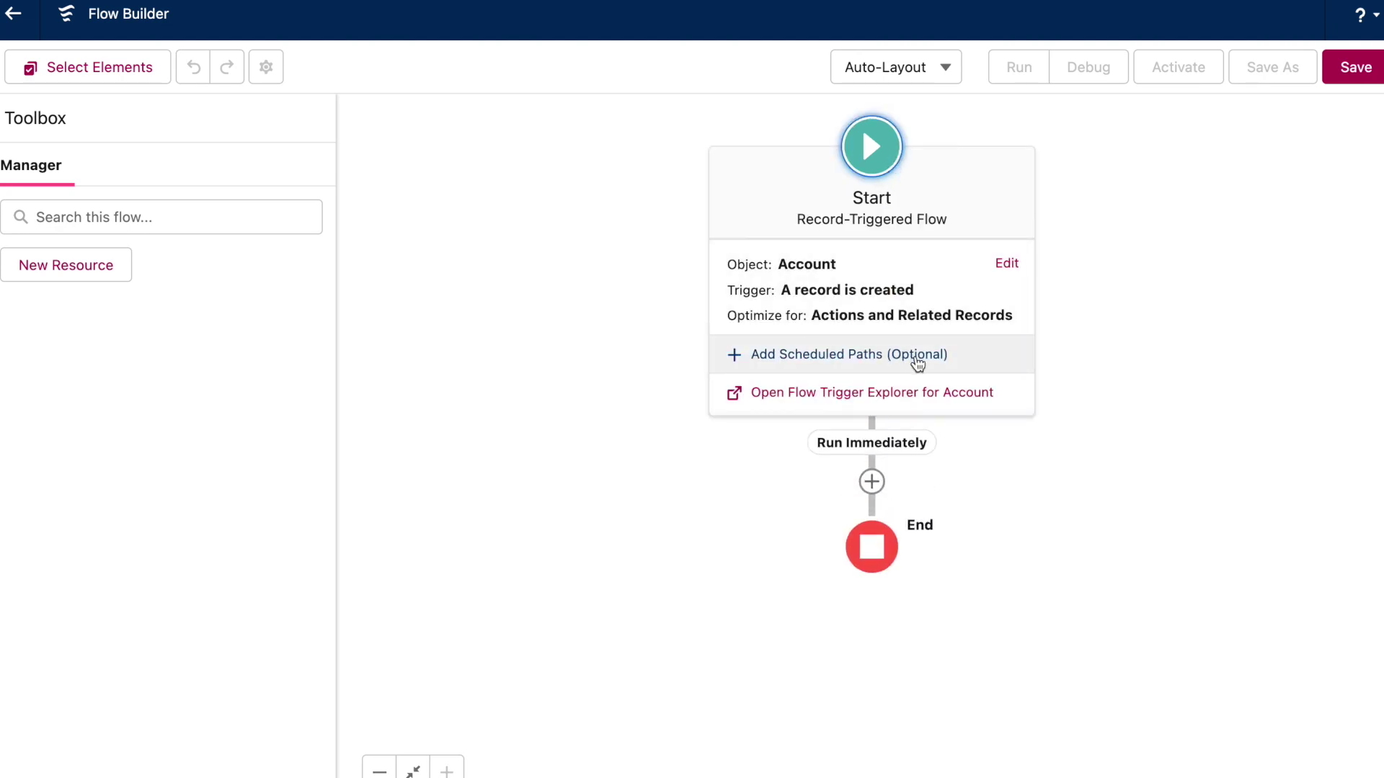
left_click(918, 362)
left_click(188, 260)
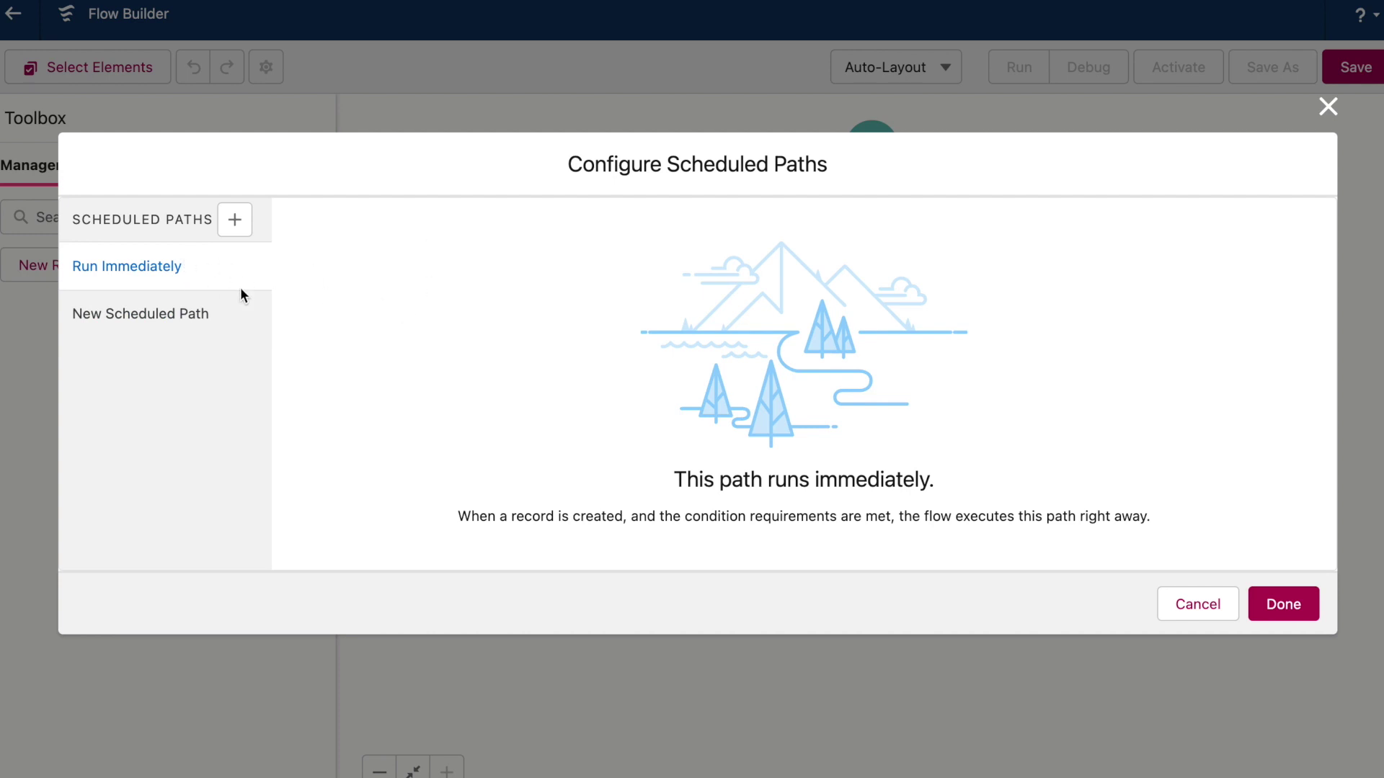
left_click(207, 313)
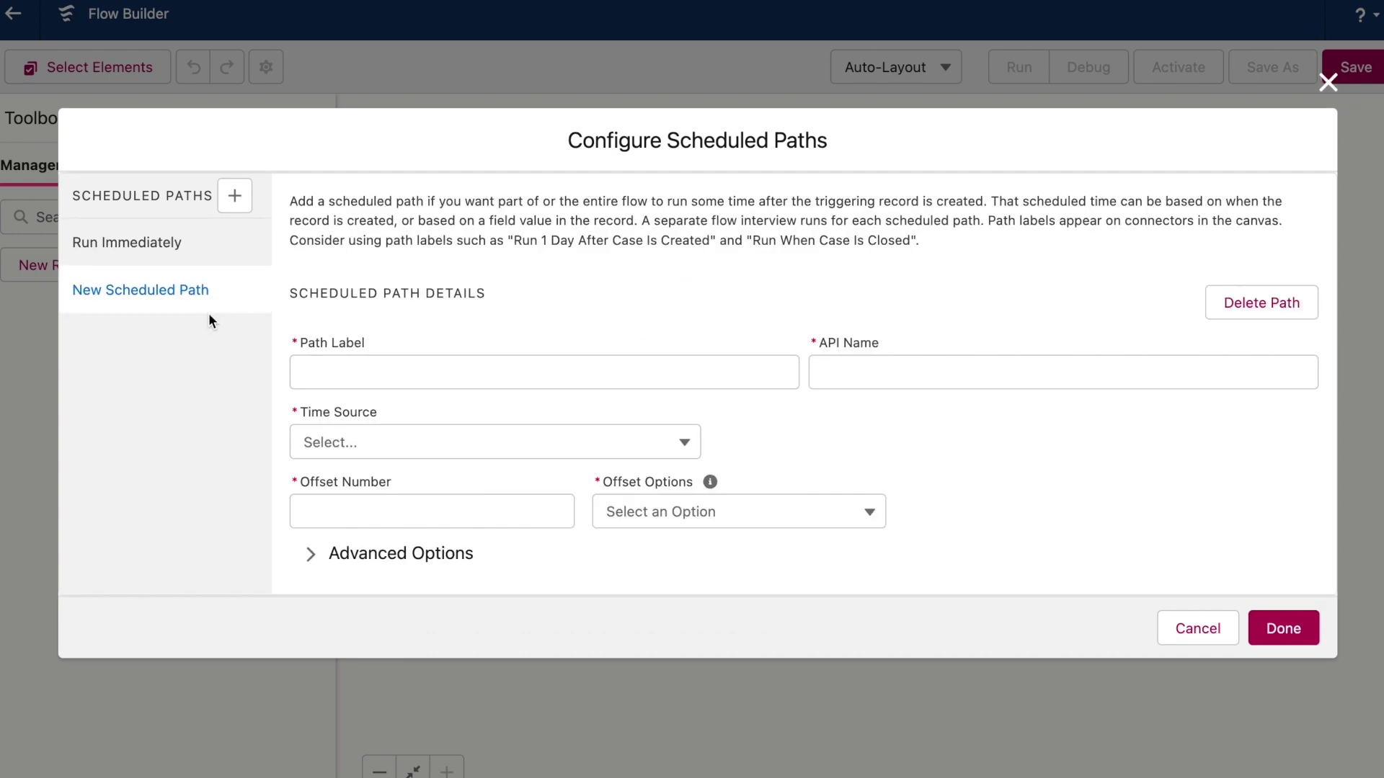
Step: Label it '10 minutes after Account created', 10 Minutes After Account is Created, then add another path
left_click(468, 379)
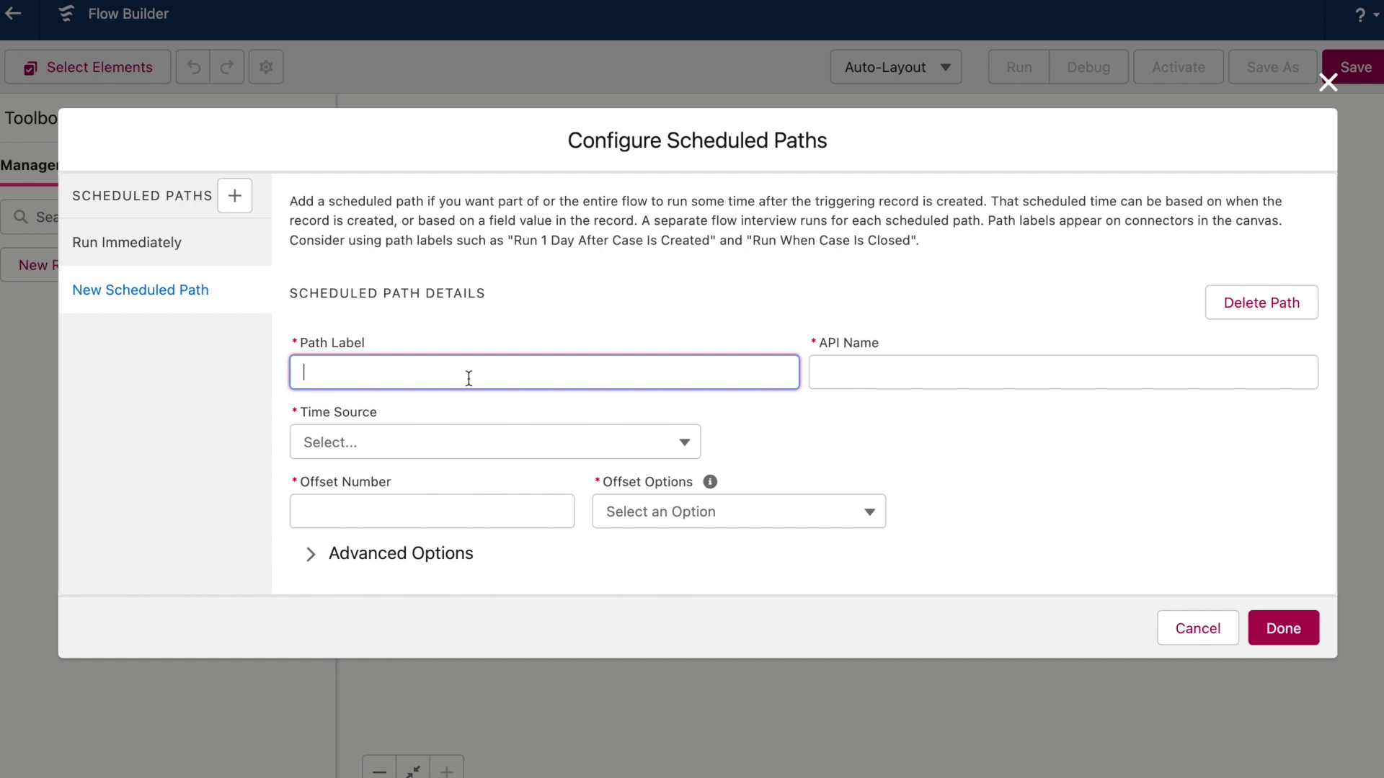
type("10 minutes after Accoun")
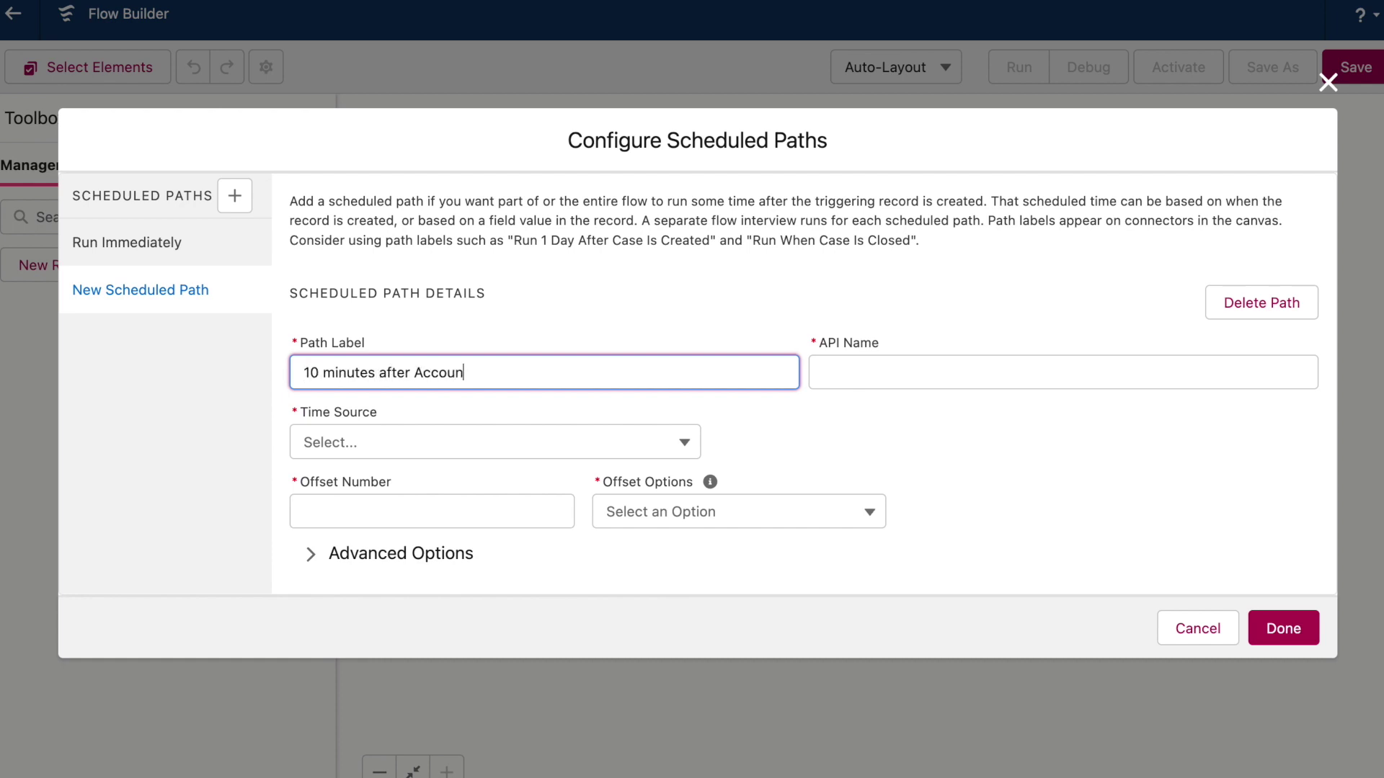
type("t created")
key("Tab")
left_click(458, 441)
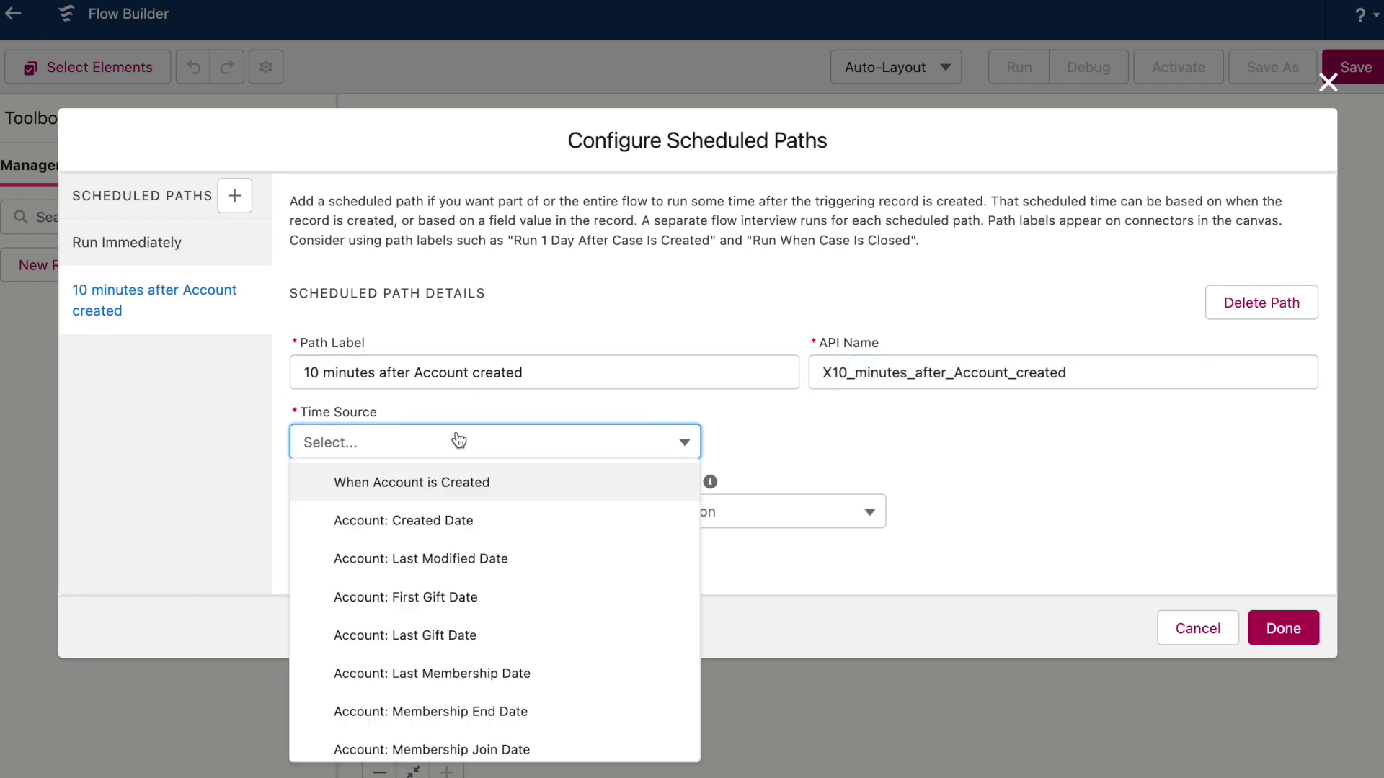
left_click(476, 481)
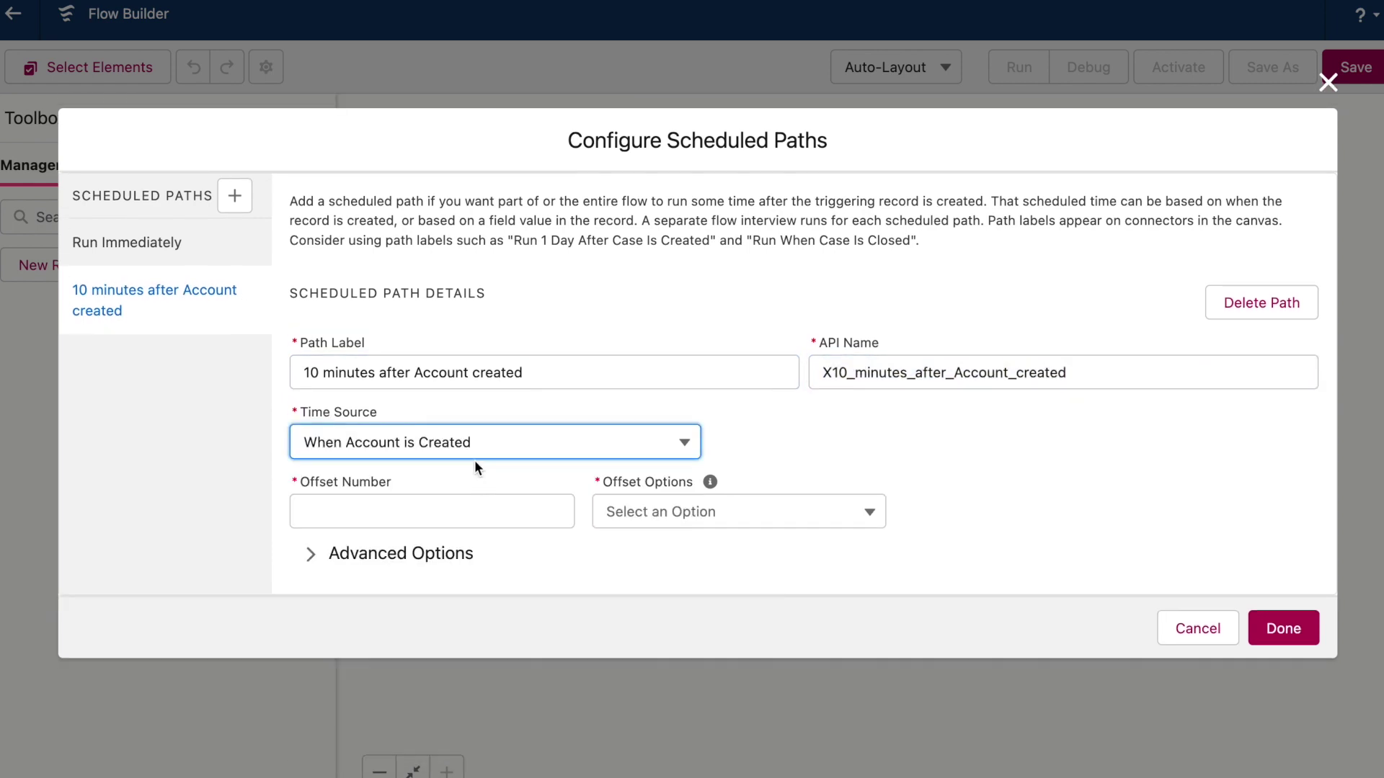
left_click(467, 512)
type("10")
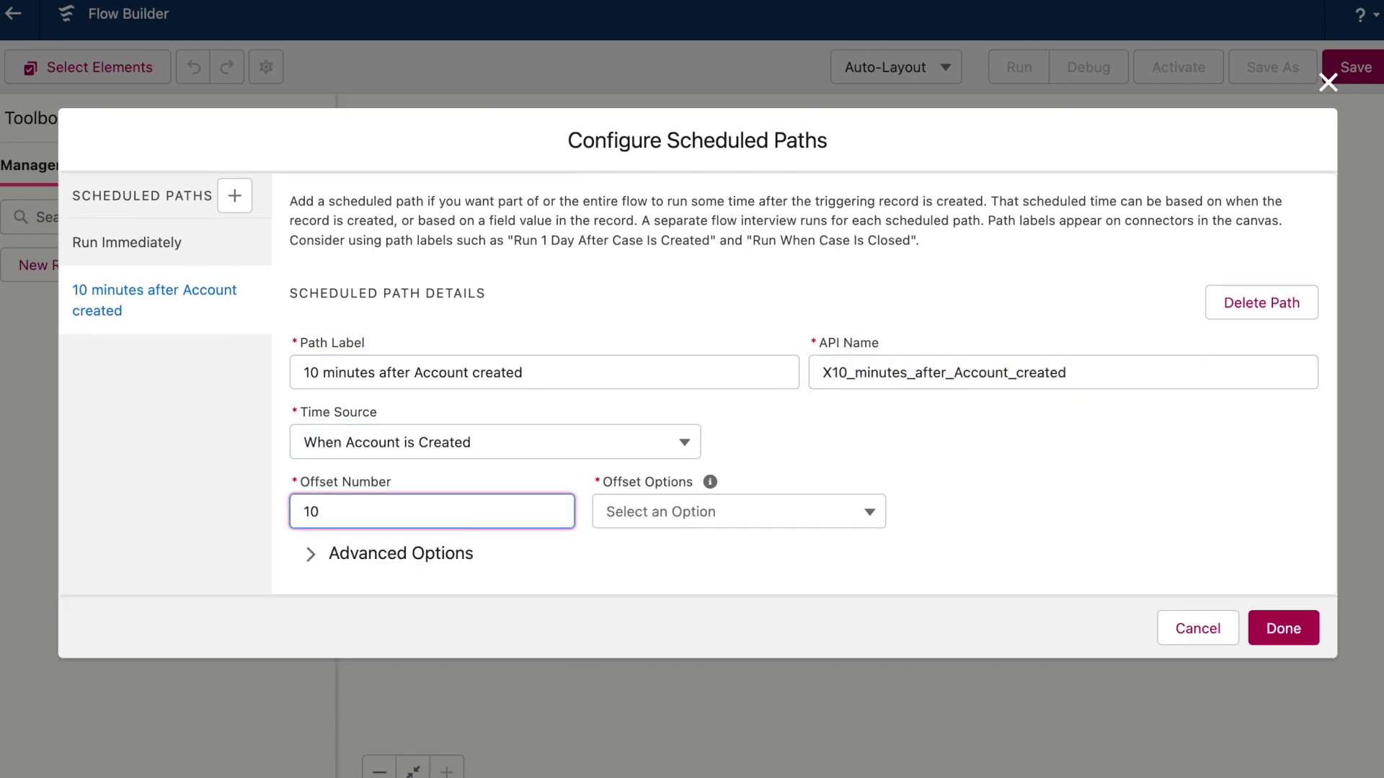
left_click(778, 512)
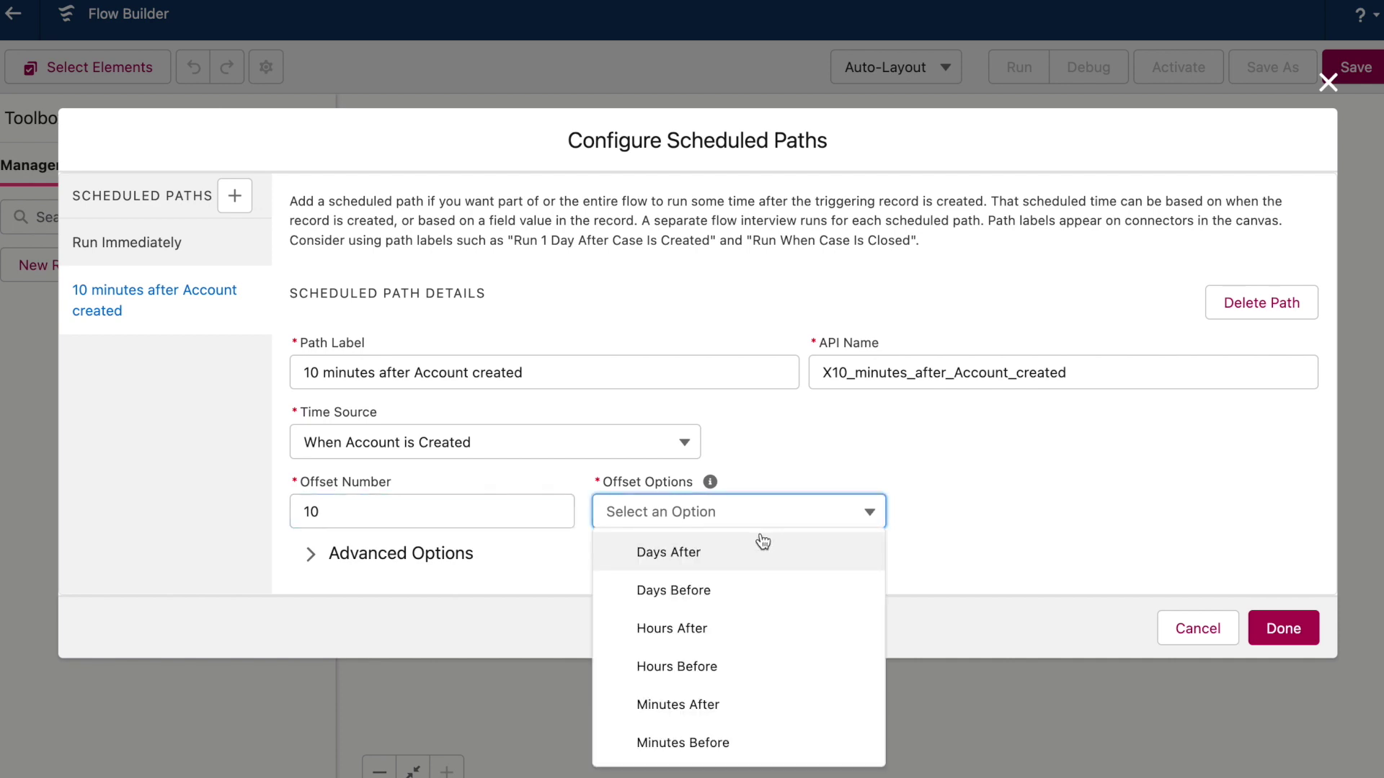
left_click(742, 706)
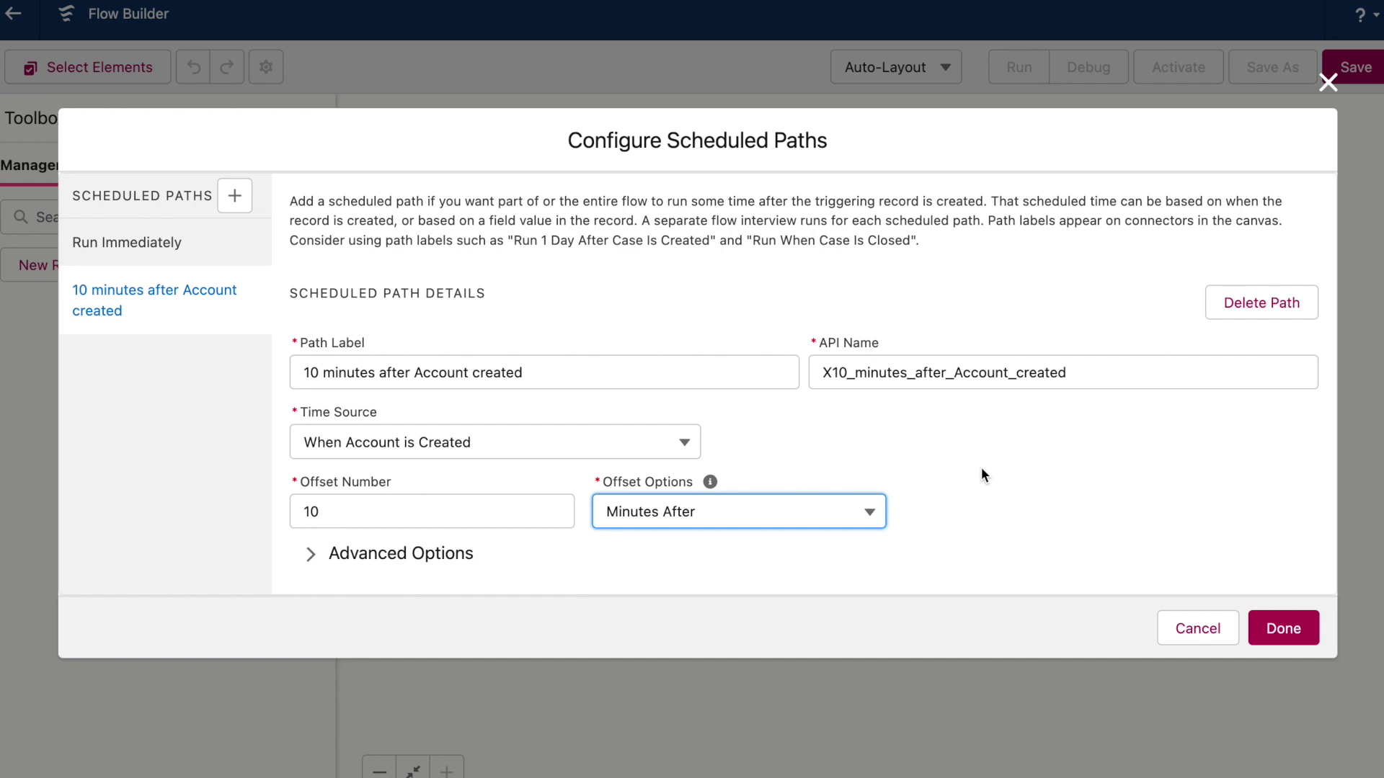
left_click(235, 196)
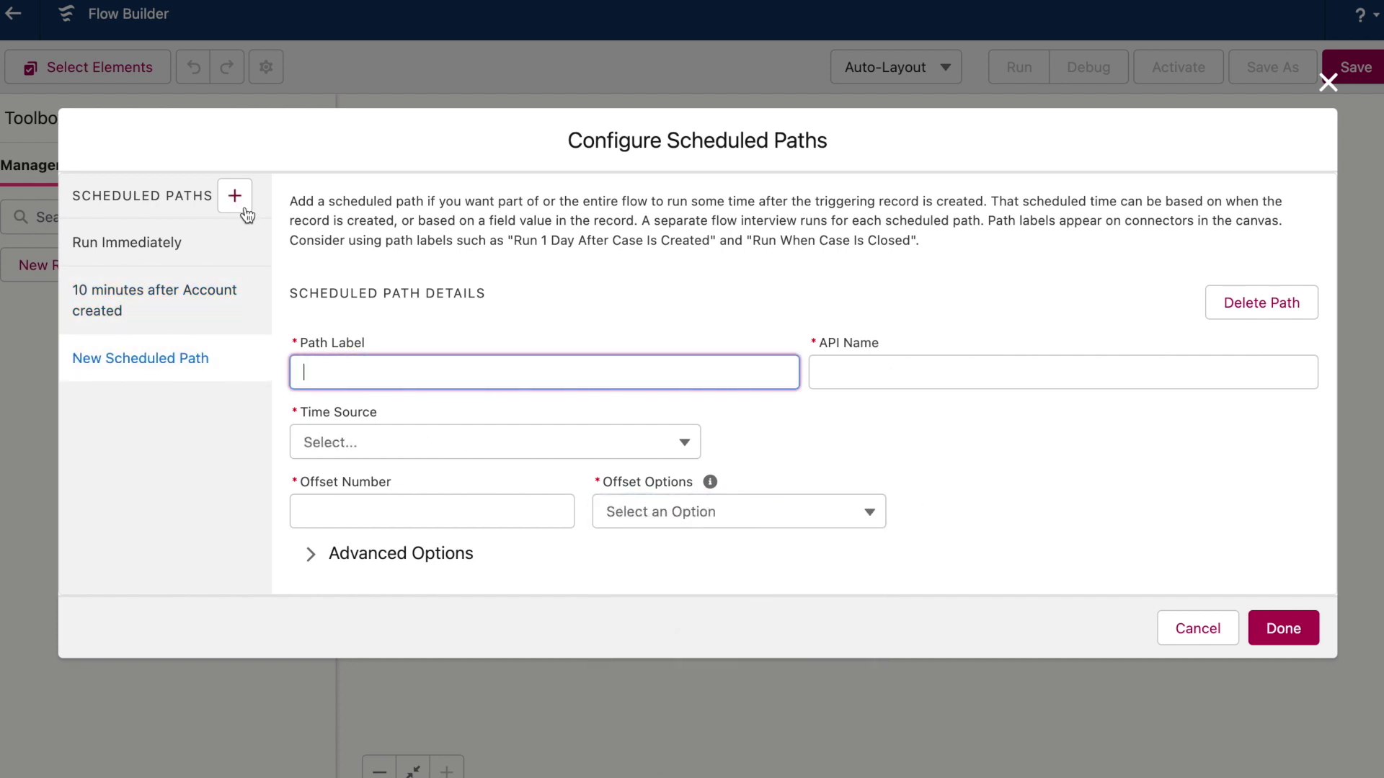
Step: Expand Advanced Options in the scheduled path settings
left_click(379, 555)
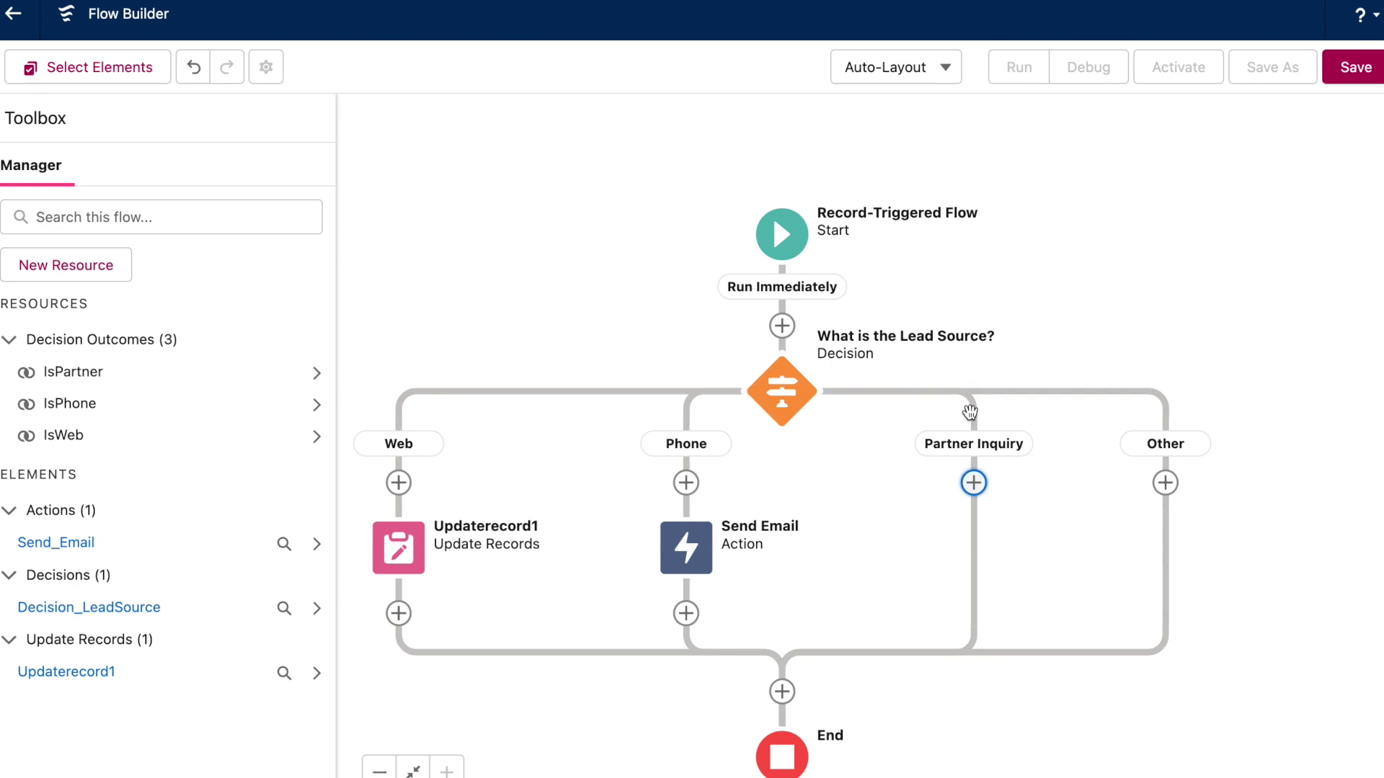
left_click(781, 392)
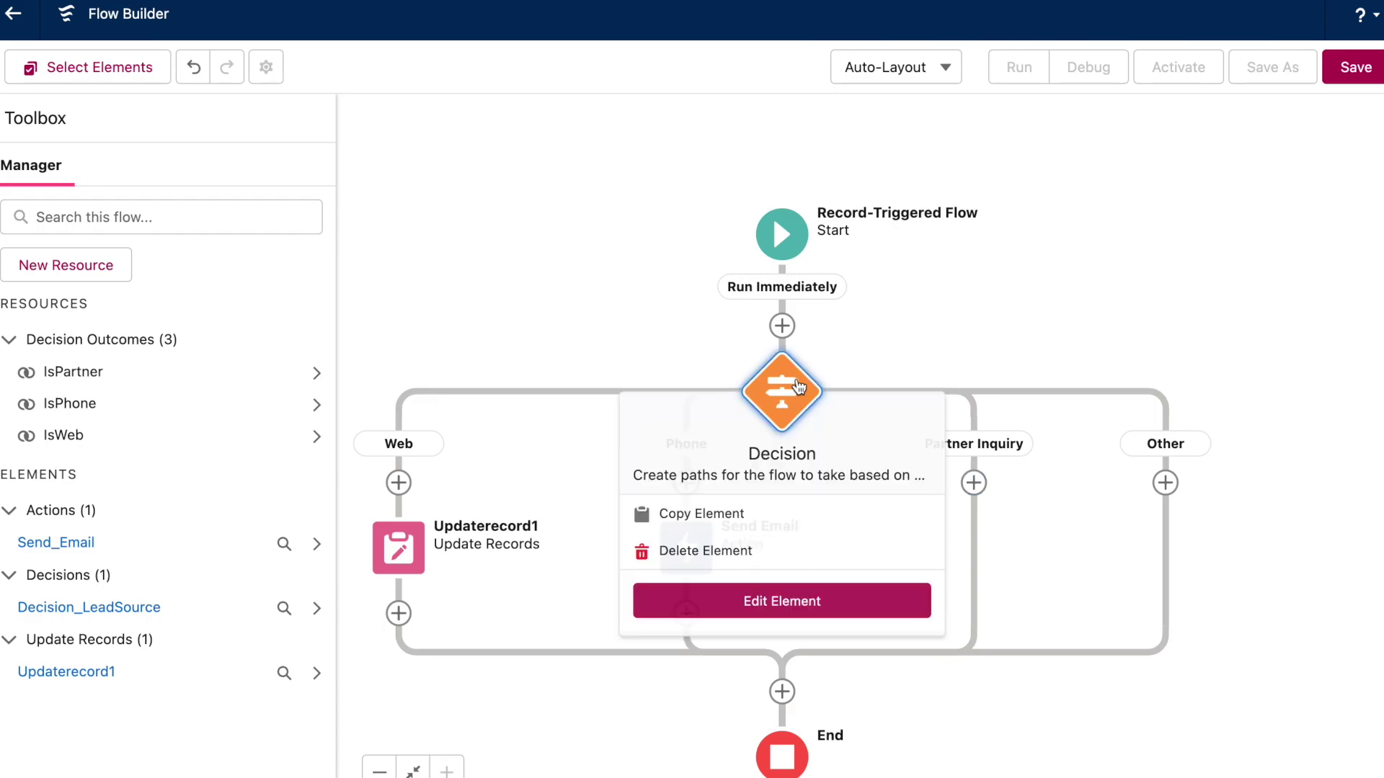
left_click(781, 596)
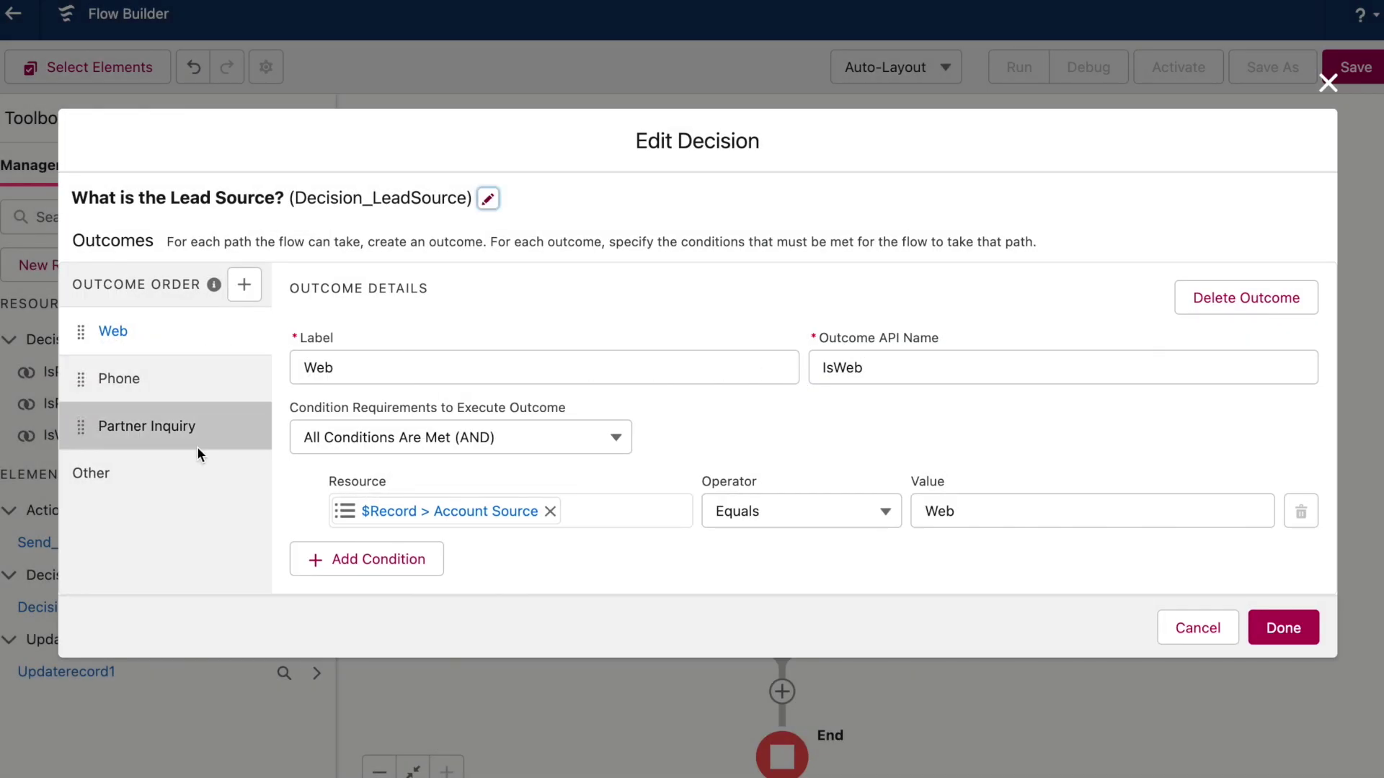
left_click(1165, 618)
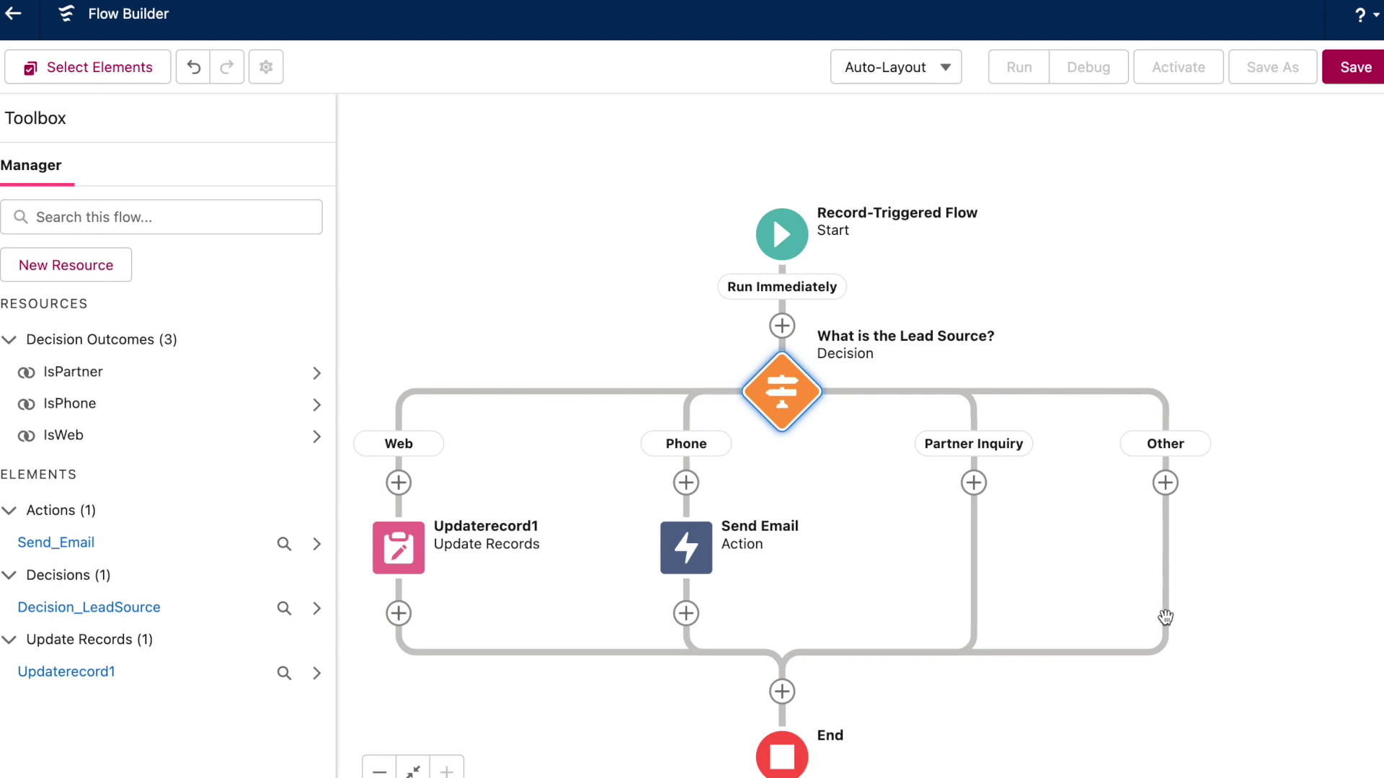